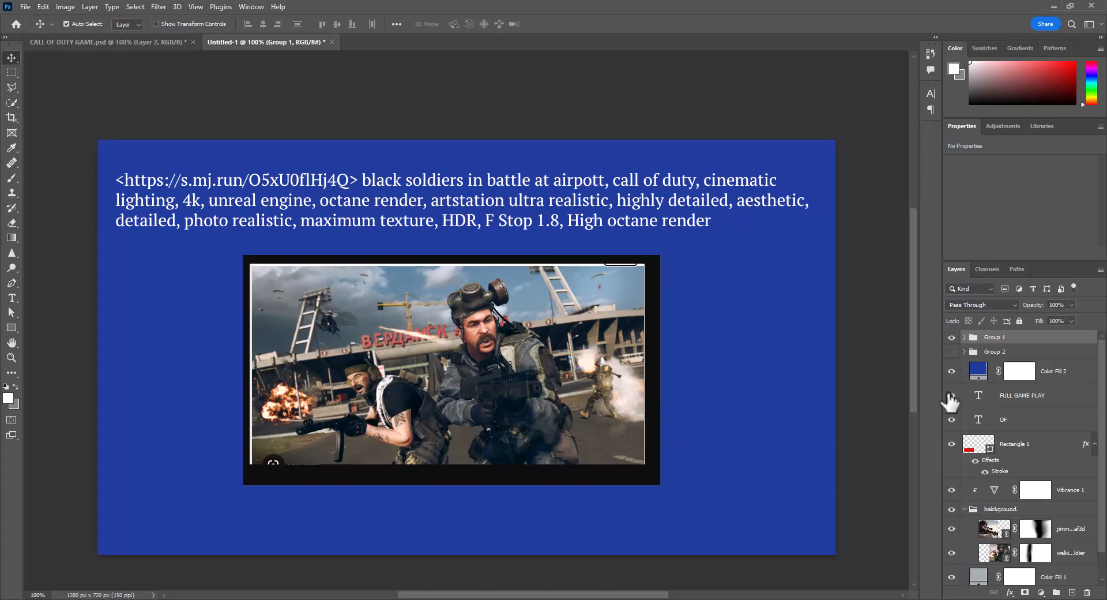
# Preview the walking soldier layer on its own, and show Group 2 in place of Group 1.
pyautogui.keyDown('alt'); pyautogui.click(952, 554); pyautogui.keyUp('alt')
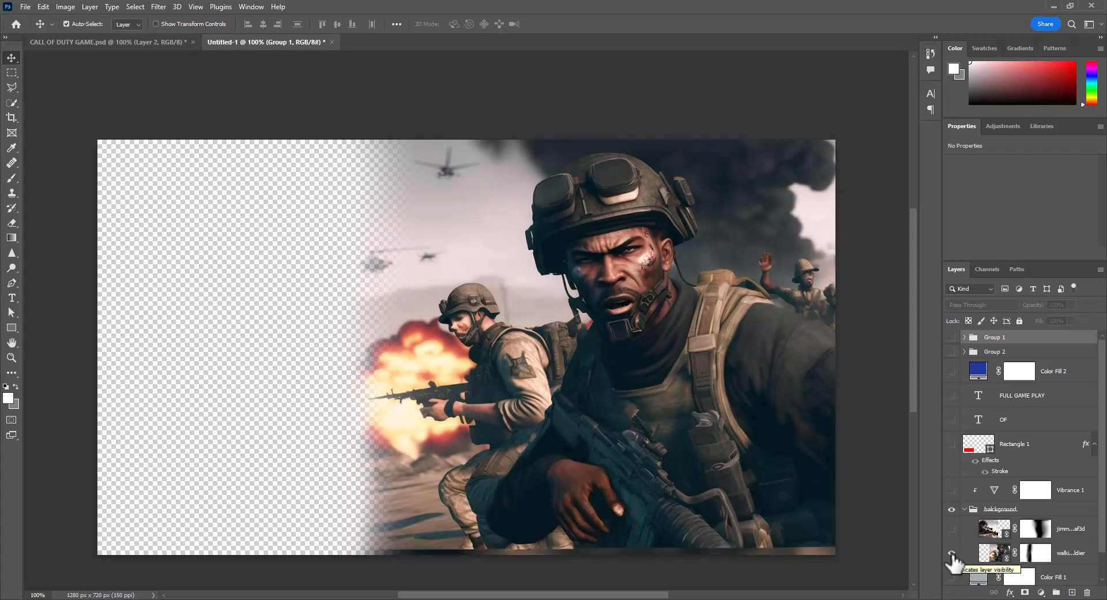
pyautogui.keyDown('alt'); pyautogui.click(953, 555); pyautogui.keyUp('alt')
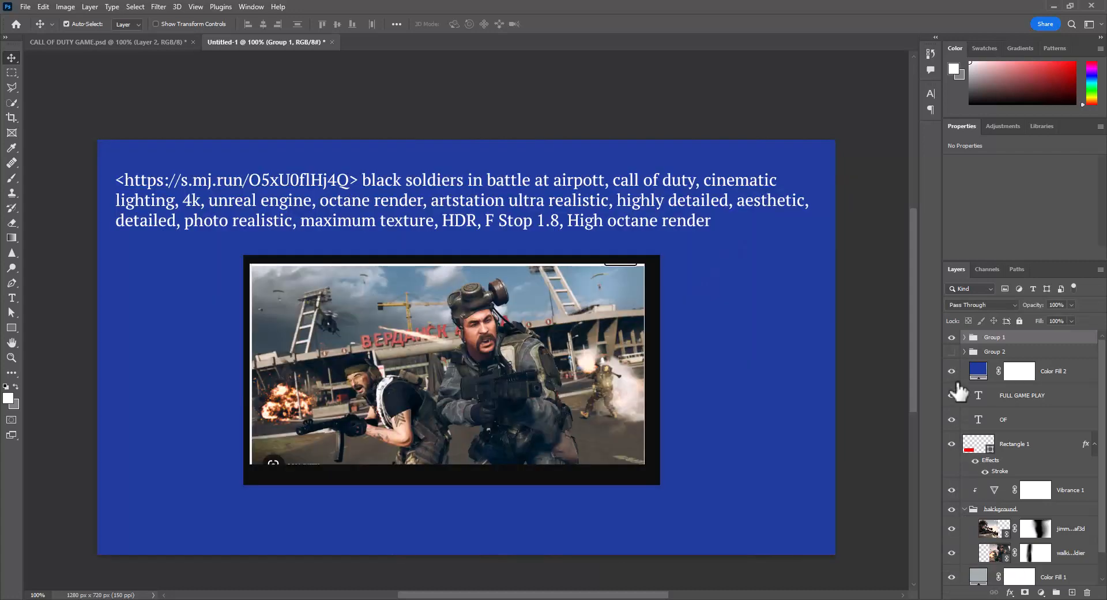
pyautogui.click(953, 337)
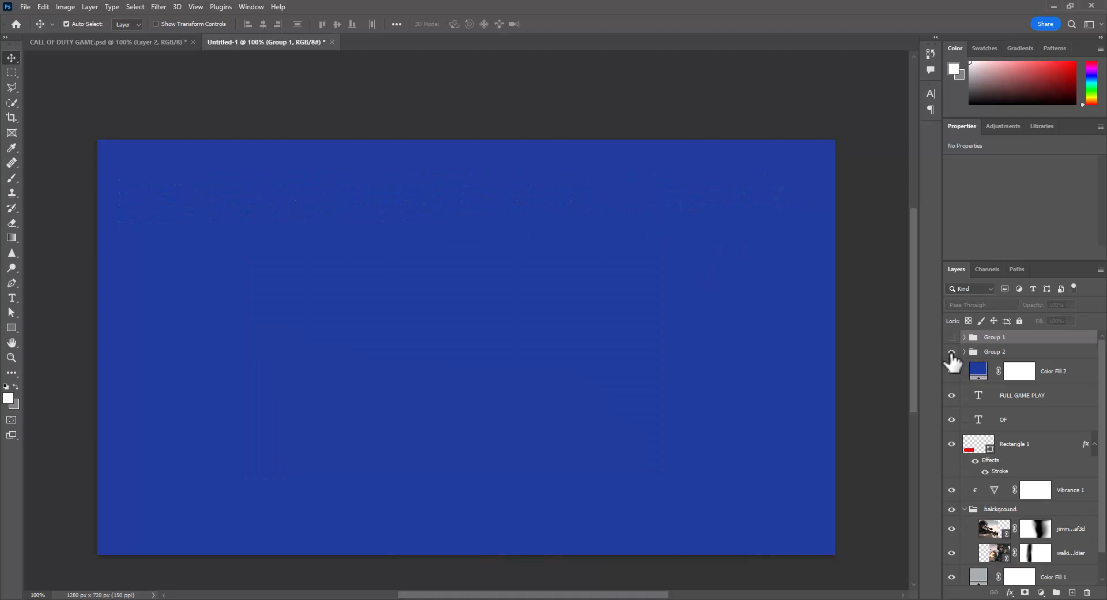
pyautogui.click(952, 352)
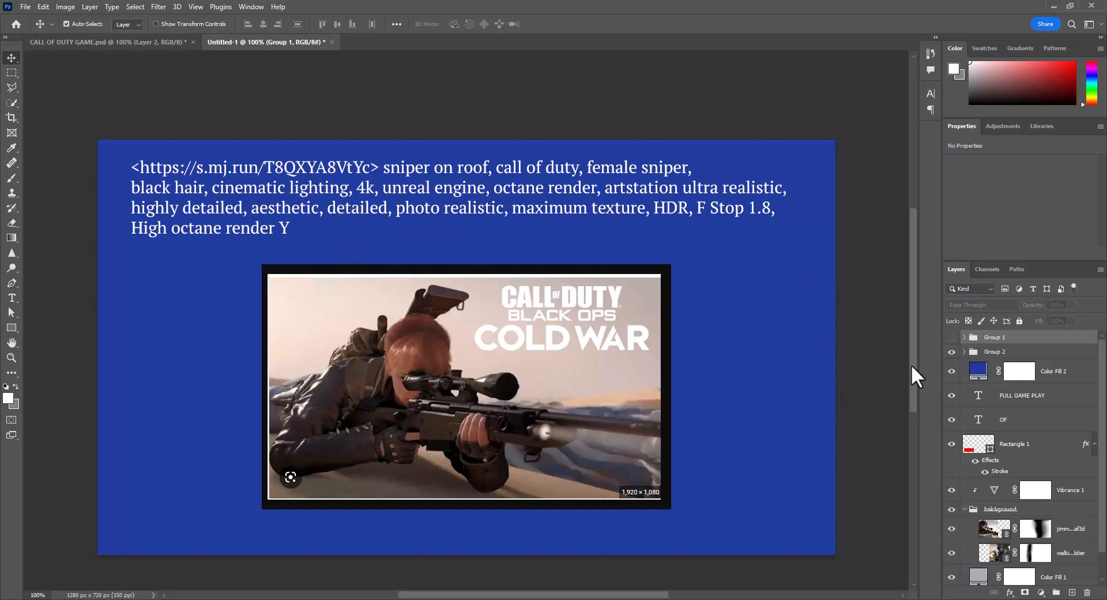
# Inspect the sniper layer on its own with and without its layer mask, and restore the mask and the other layers.
pyautogui.keyDown('alt'); pyautogui.click(952, 528); pyautogui.keyUp('alt')
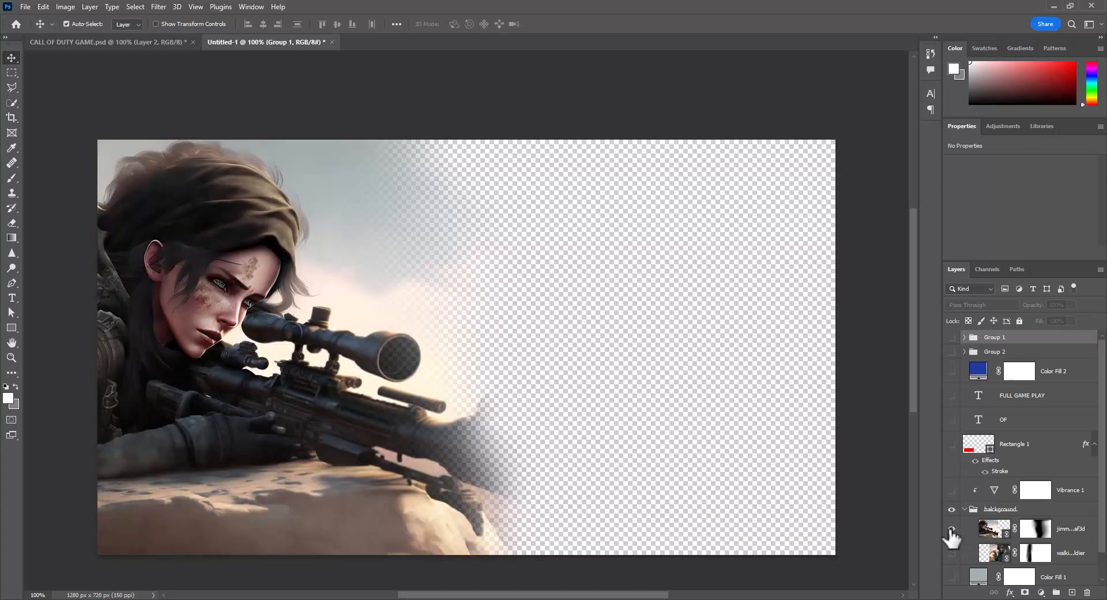
pyautogui.keyDown('shift'); pyautogui.click(1035, 531); pyautogui.keyUp('shift')
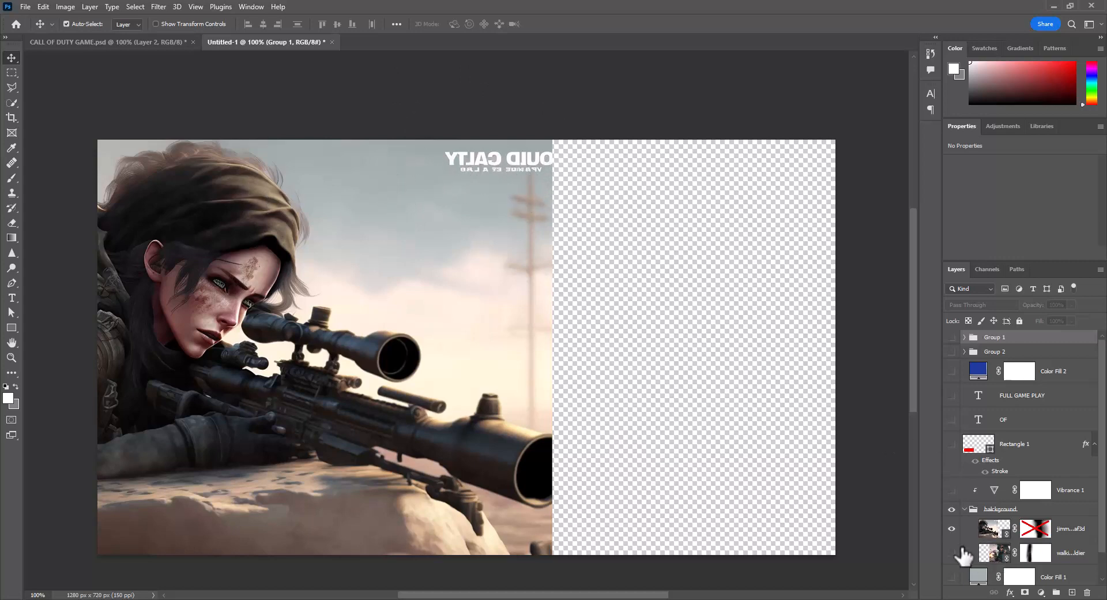
pyautogui.keyDown('shift'); pyautogui.click(1036, 529); pyautogui.keyUp('shift')
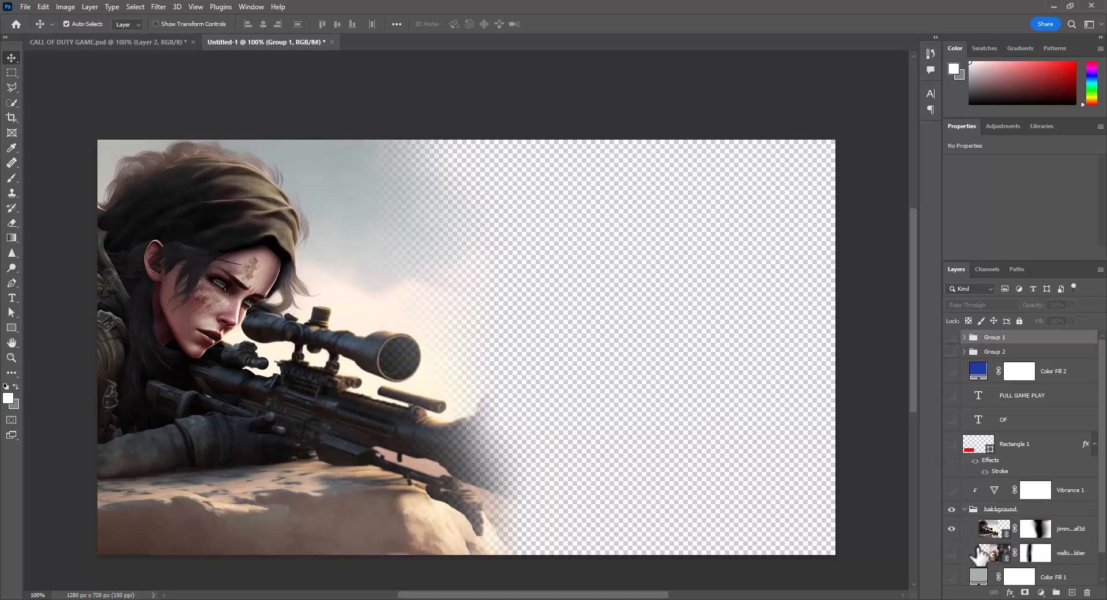
pyautogui.keyDown('alt'); pyautogui.click(952, 528); pyautogui.keyUp('alt')
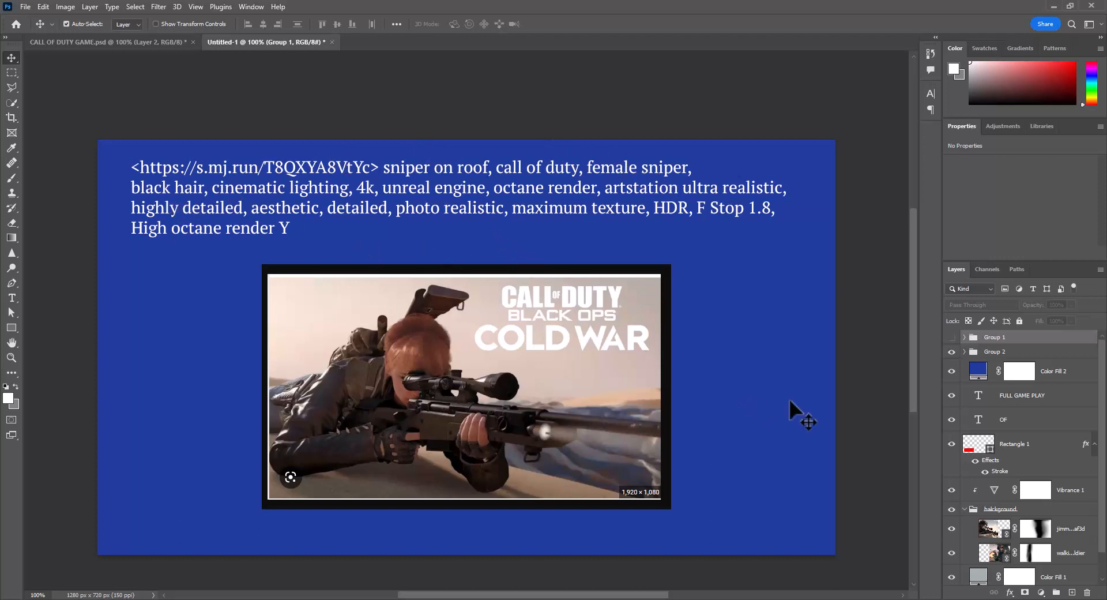
# Hide both reference groups, Group 1 and Group 2, leaving the blue fill visible.
pyautogui.click(952, 337)
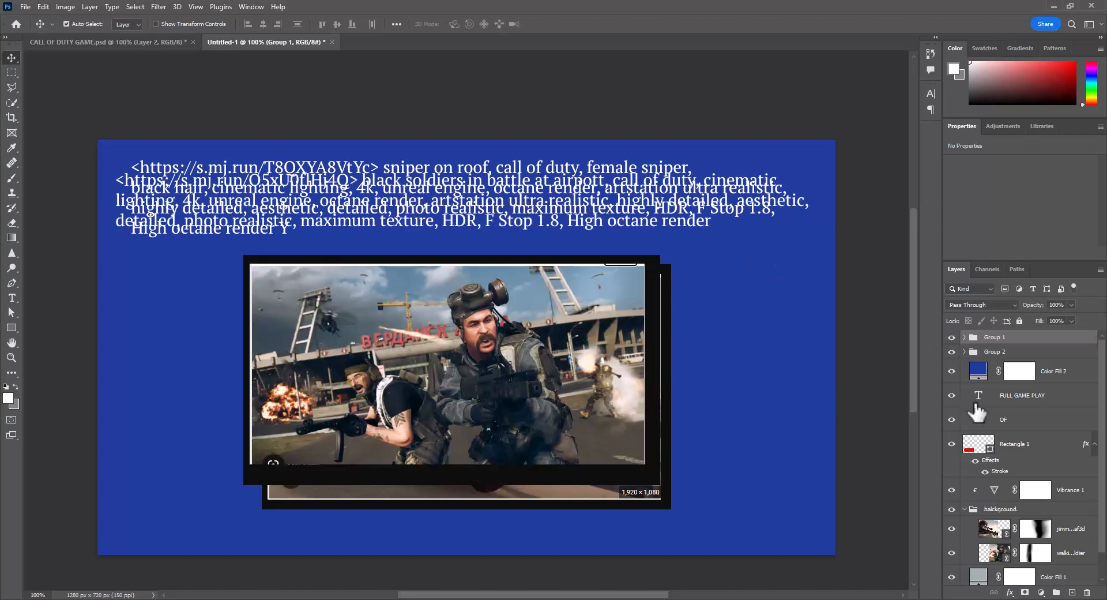
pyautogui.click(952, 337)
pyautogui.click(951, 351)
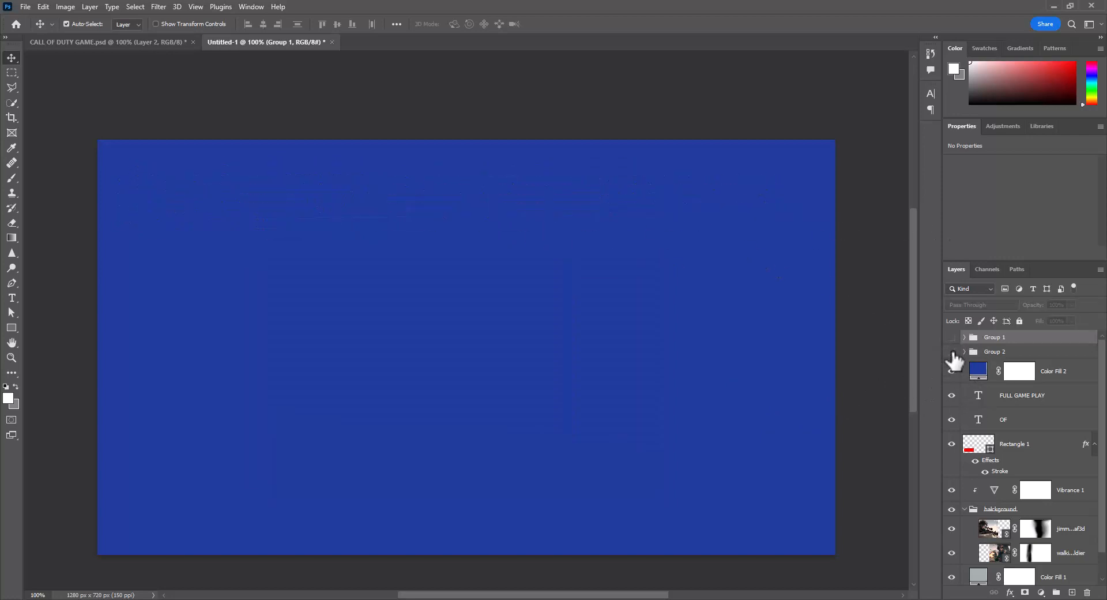
# Create a new document from the saved Youtube Thumbnail preset, 1280 x 720 px at 150 ppi.
pyautogui.click(27, 5)
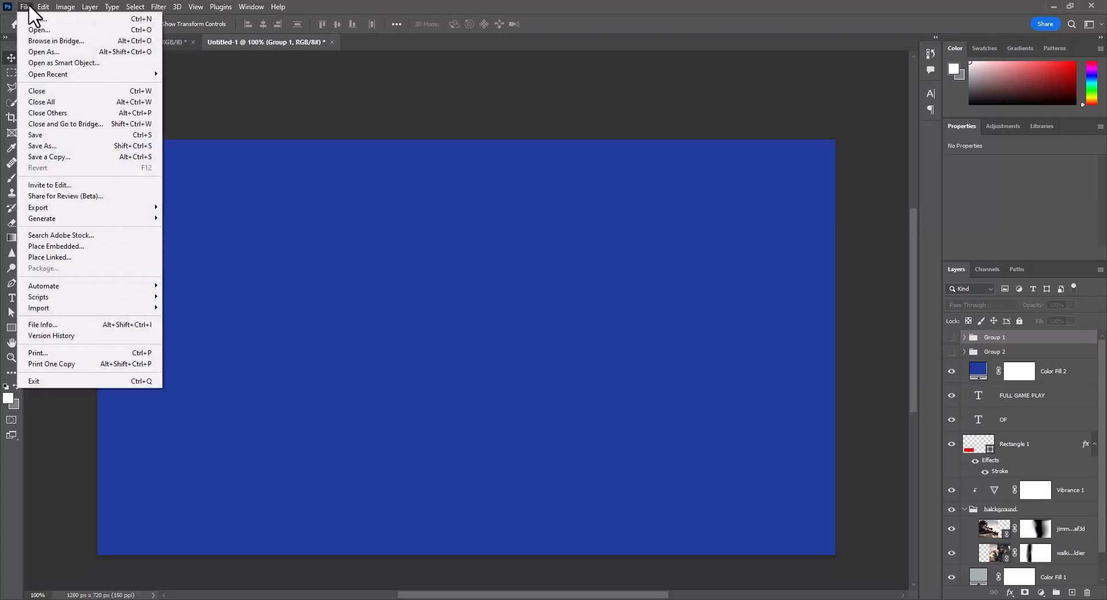
pyautogui.click(37, 19)
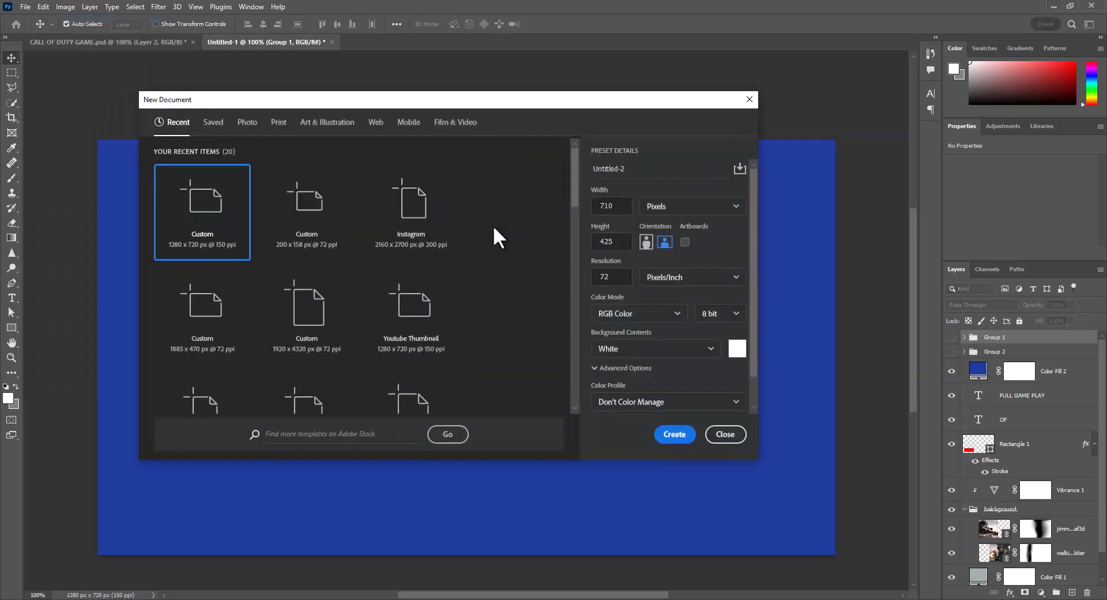
pyautogui.click(610, 208)
pyautogui.hotkey('ctrl', 'a')
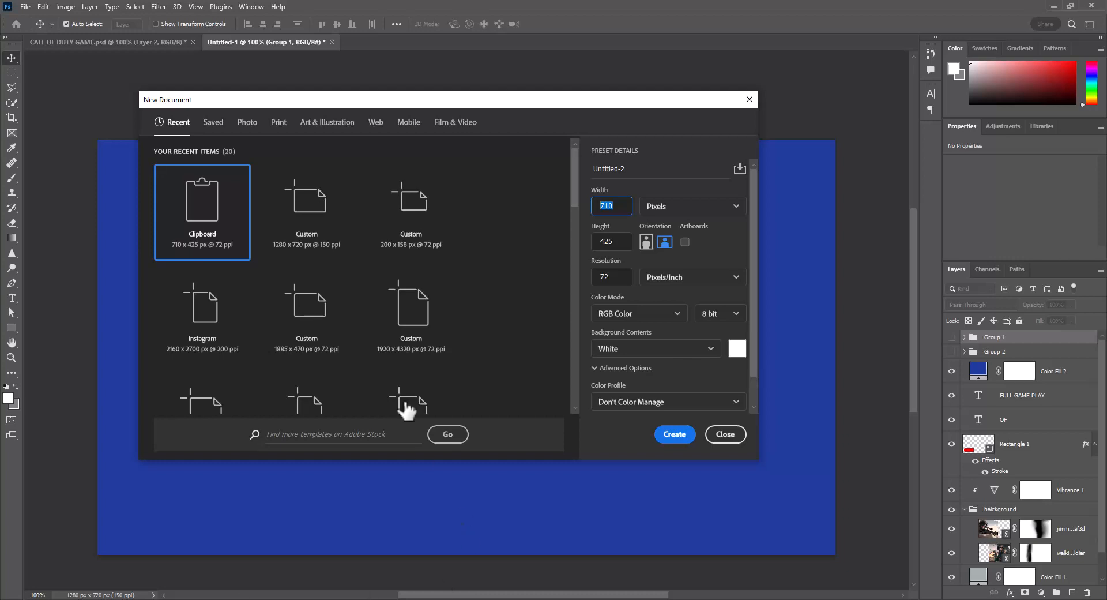
pyautogui.click(213, 126)
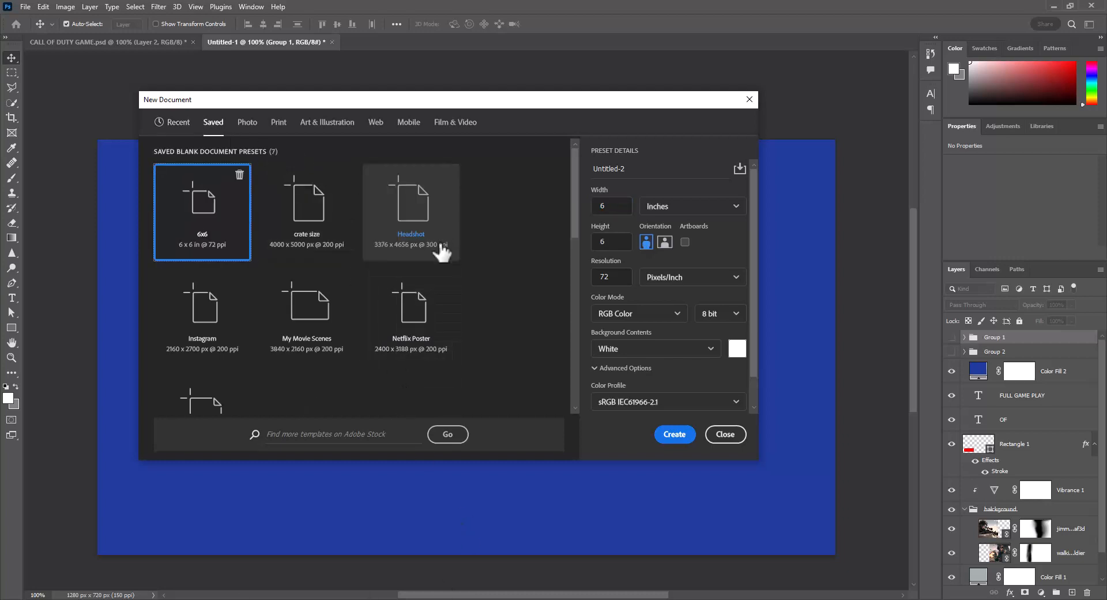
pyautogui.scroll(-3, 445, 333)
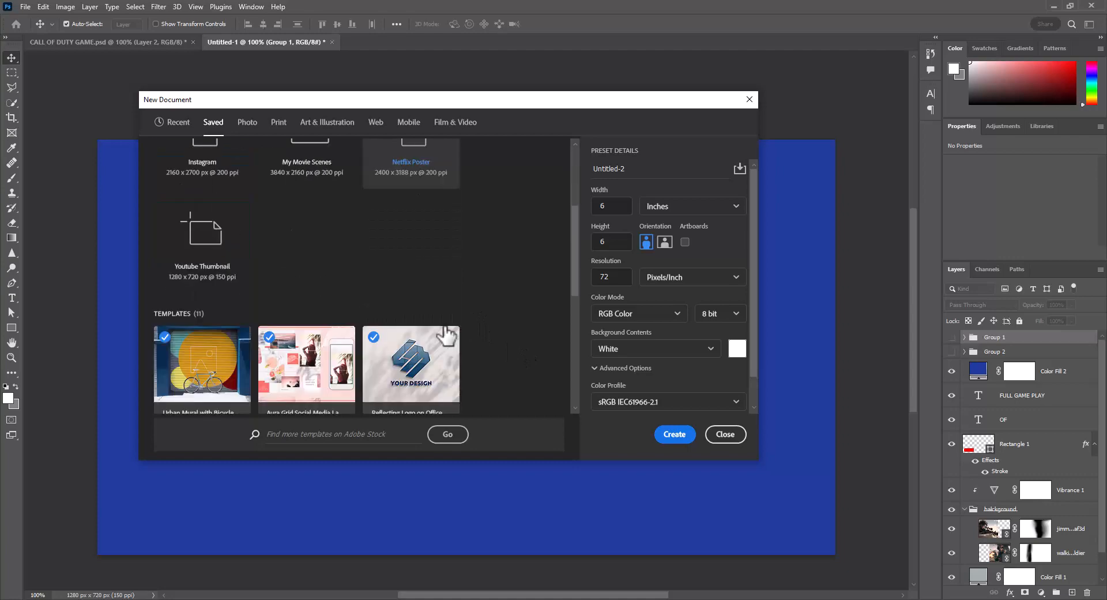
pyautogui.click(216, 245)
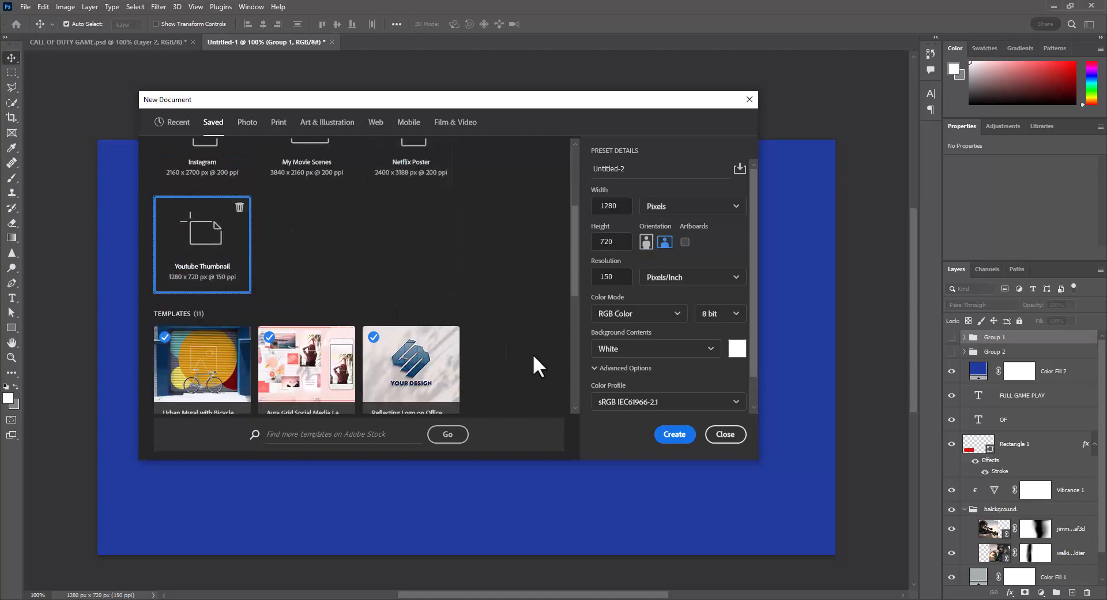
pyautogui.click(676, 437)
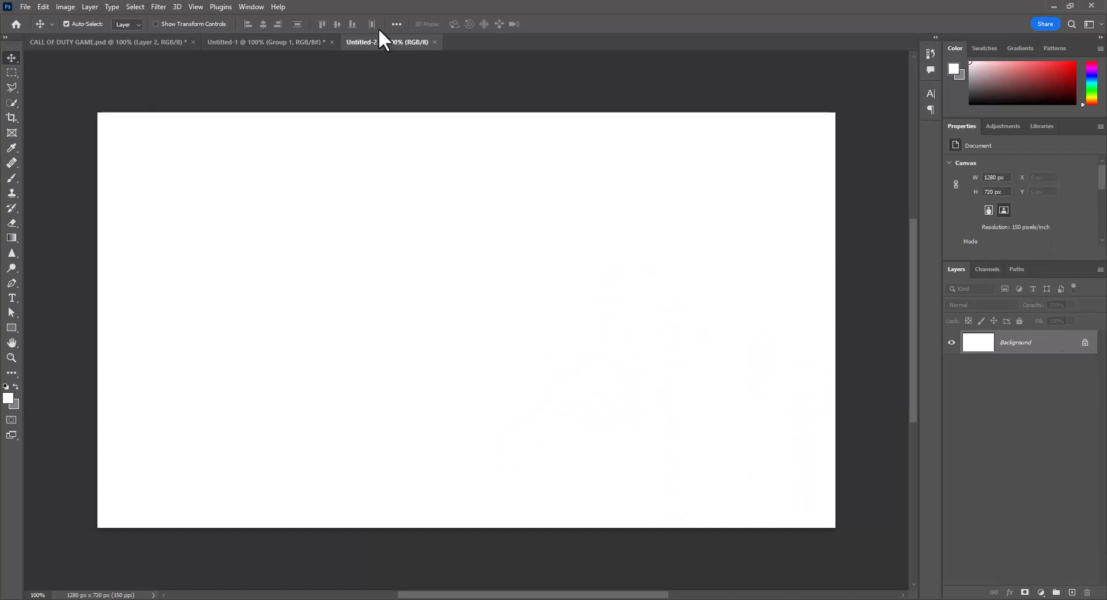
# Open the image walking soldier.png from the project 3 folder.
pyautogui.click(25, 7)
pyautogui.click(37, 27)
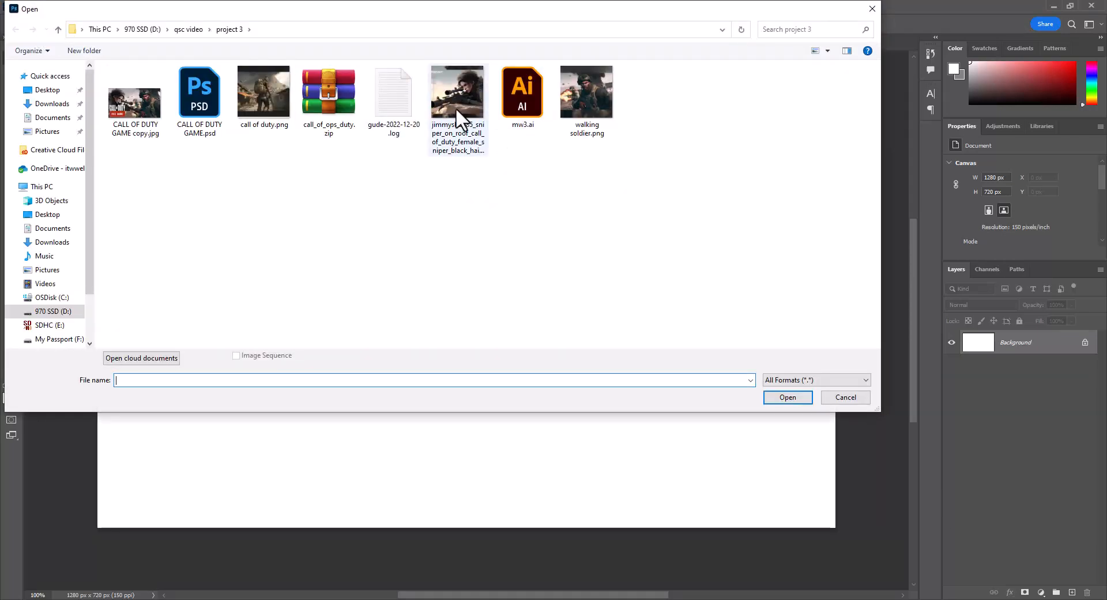
pyautogui.click(464, 91)
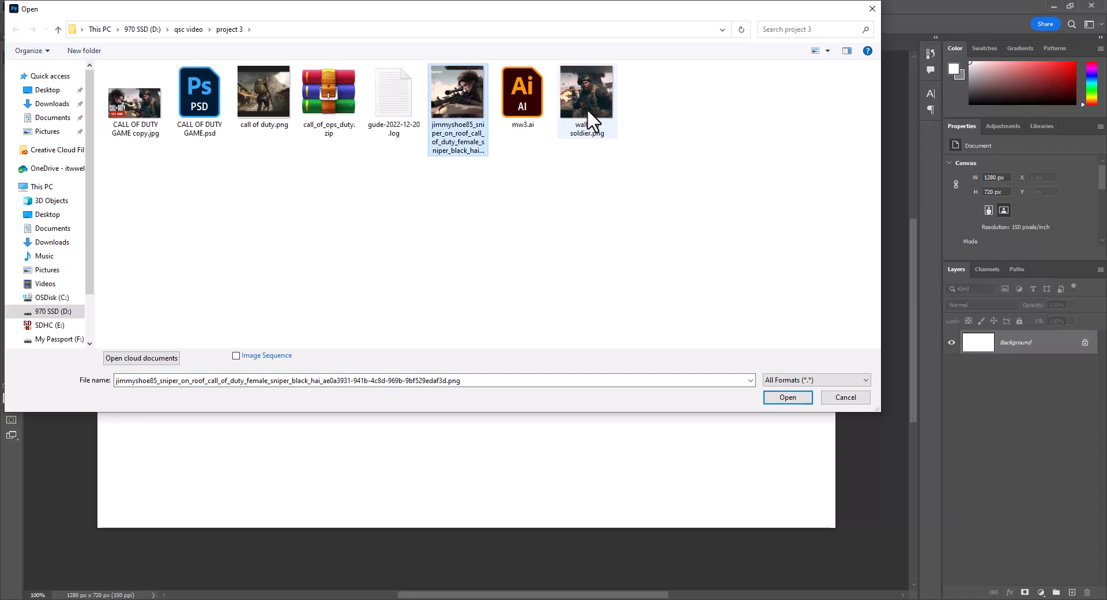
pyautogui.click(567, 88)
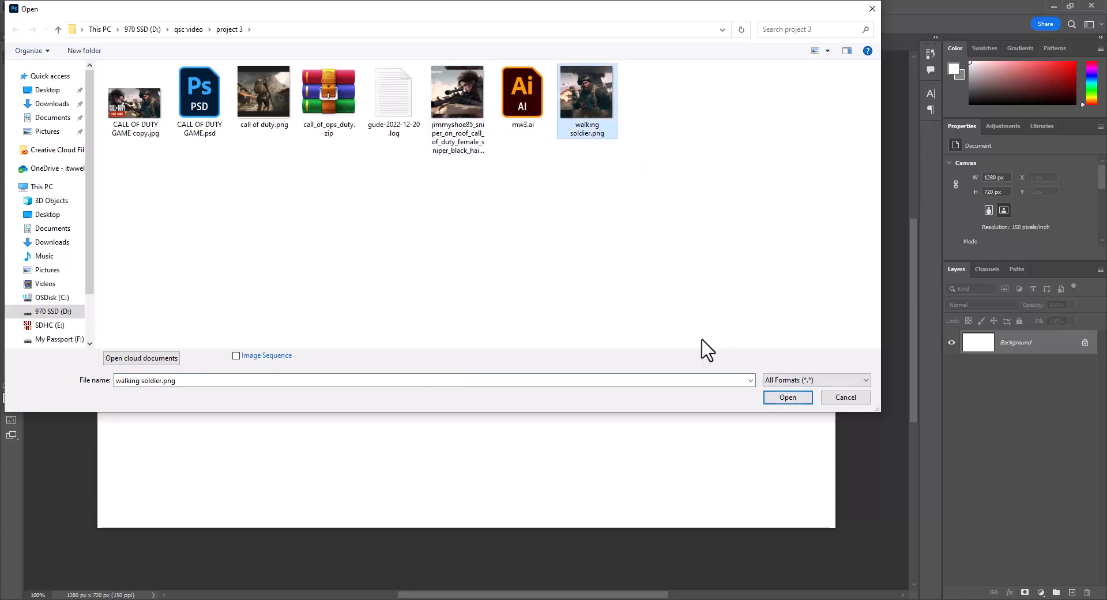
pyautogui.click(785, 398)
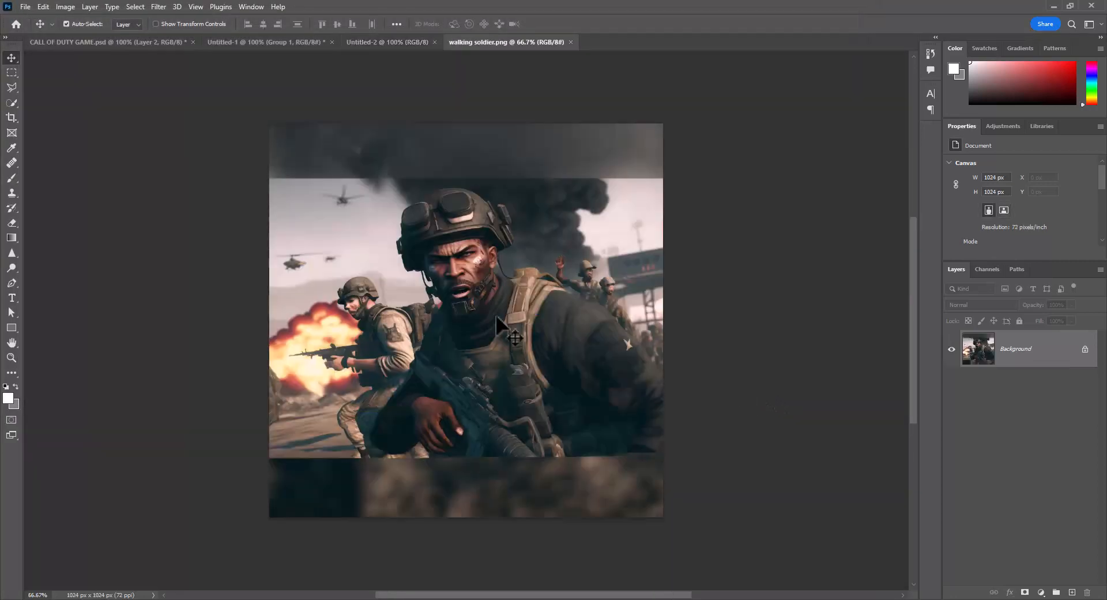
# Copy the soldier image into the new thumbnail document, align it to the canvas's right side, and close the source image.
pyautogui.moveTo(464, 289); pyautogui.dragTo(594, 337)
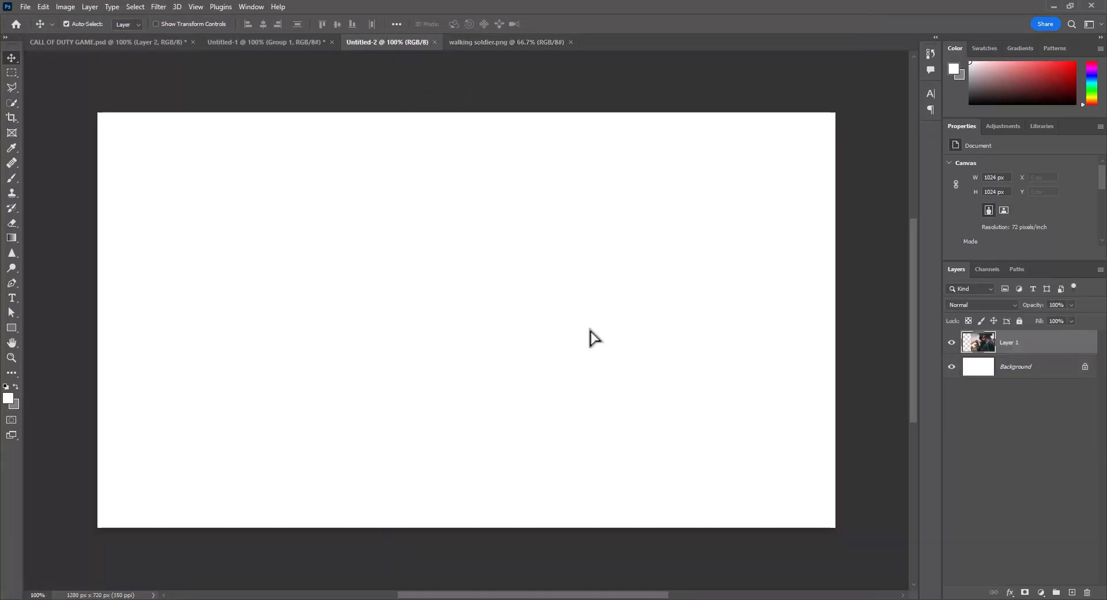
pyautogui.moveTo(543, 261); pyautogui.dragTo(579, 277)
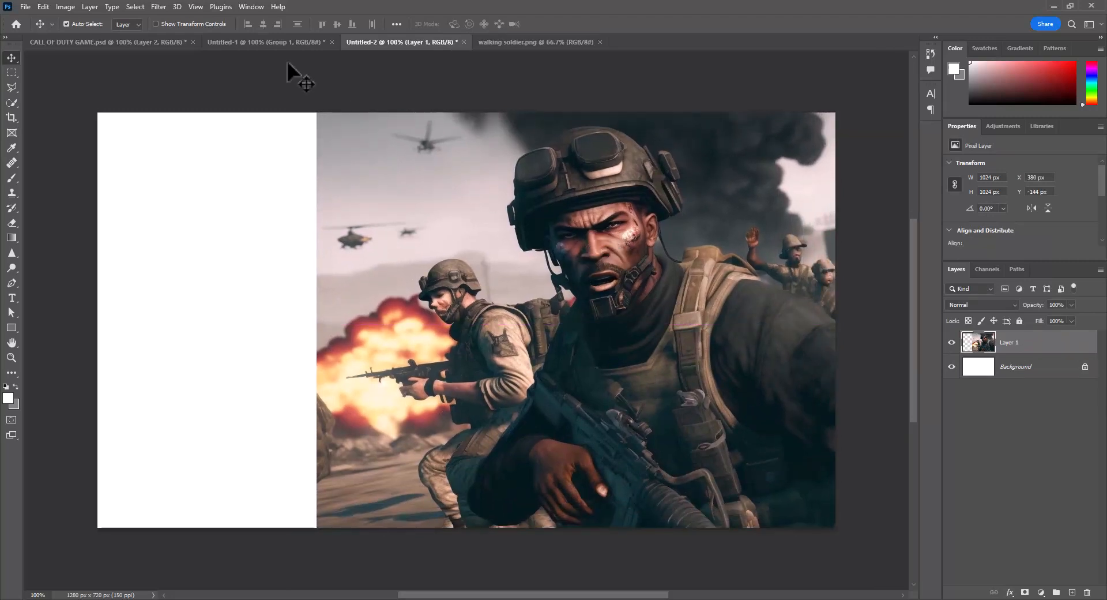
pyautogui.click(600, 42)
# Open the female sniper PNG from the project 3 folder and copy it into the thumbnail document as a layer above the soldier.
pyautogui.click(29, 6)
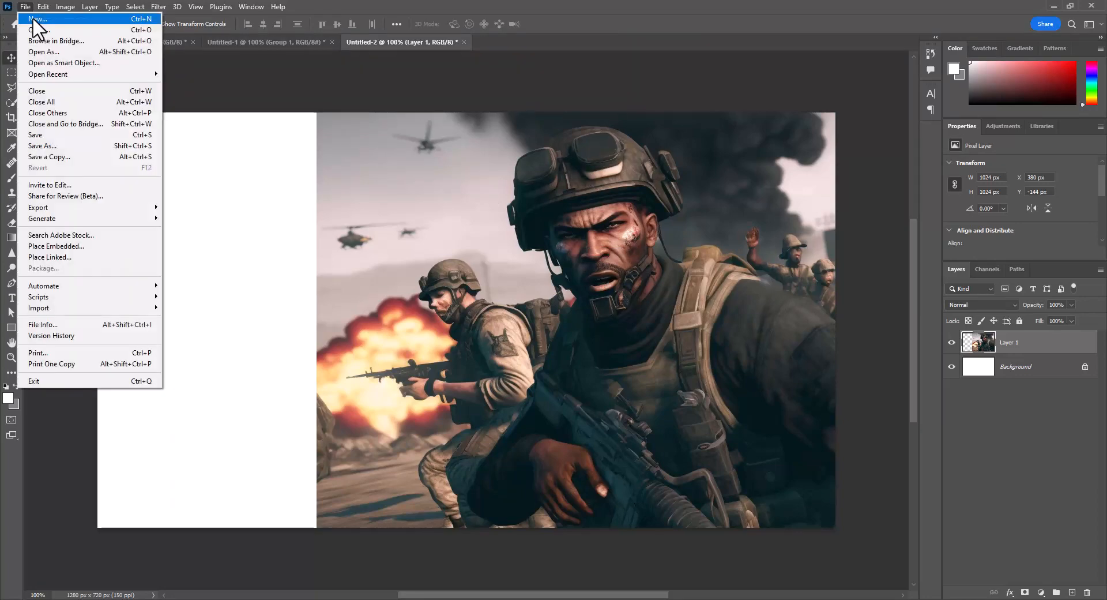
pyautogui.click(36, 27)
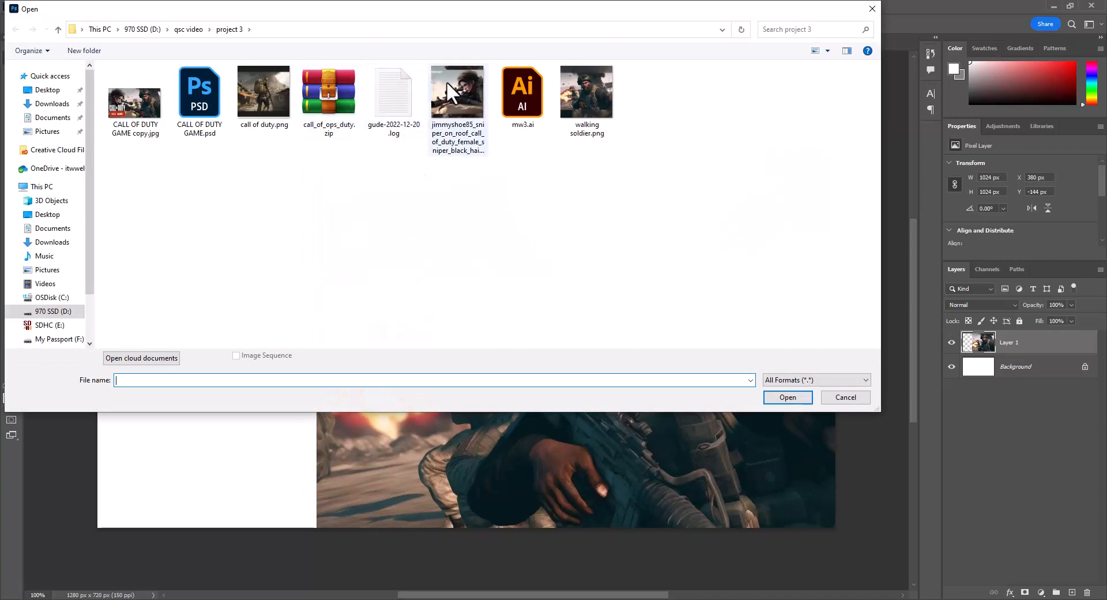
pyautogui.click(446, 82)
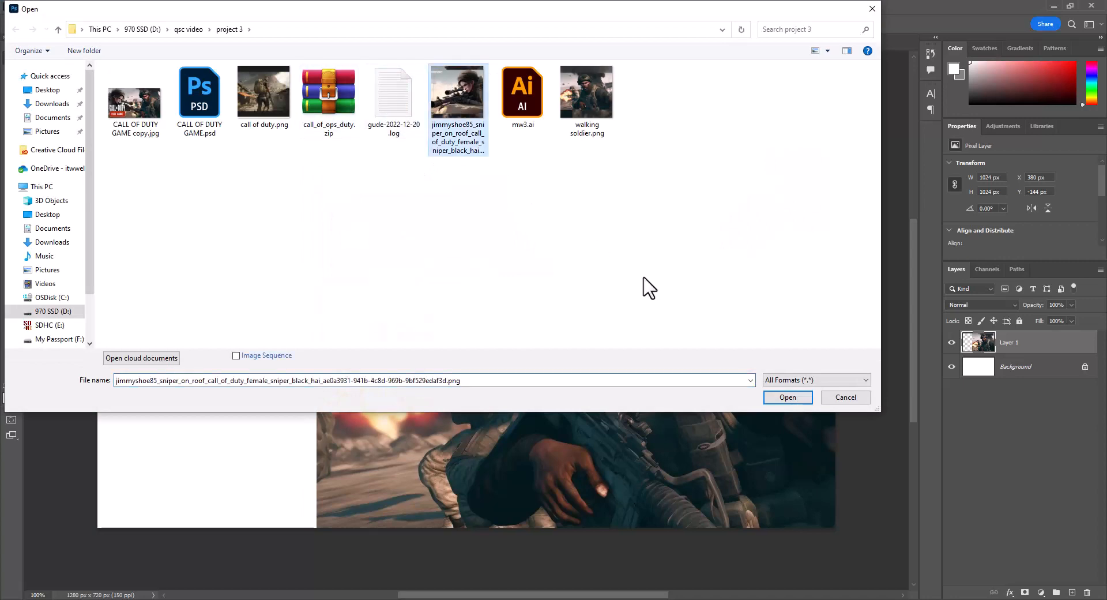
pyautogui.click(788, 397)
pyautogui.hotkey('ctrl', 'Tab')
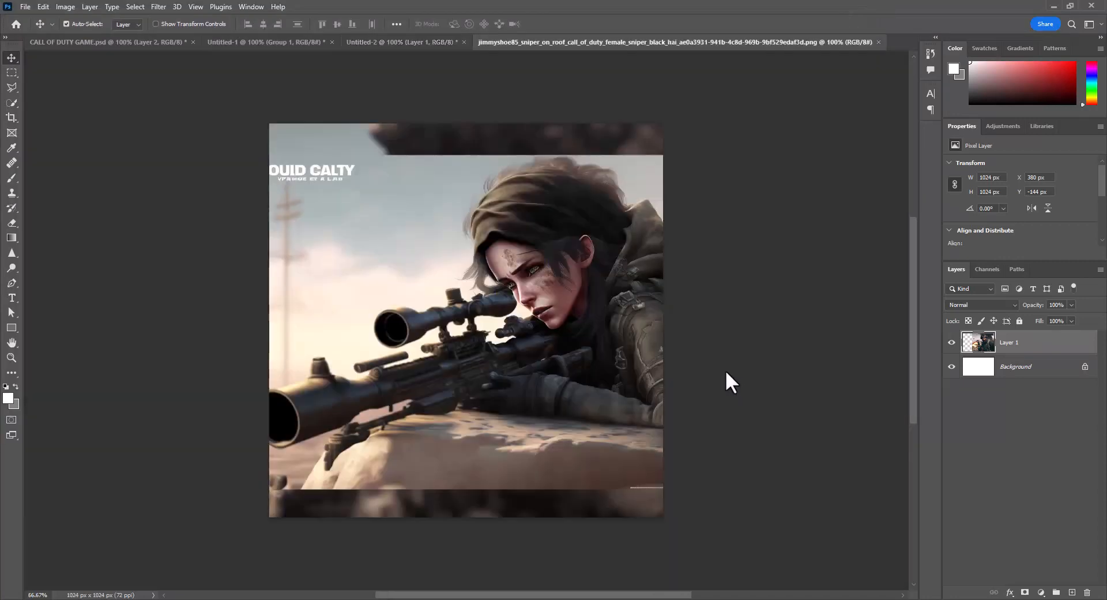
pyautogui.moveTo(430, 317)
pyautogui.mouseDown()
pyautogui.moveTo(380, 44)
pyautogui.moveTo(382, 265)
pyautogui.moveTo(437, 311)
pyautogui.moveTo(416, 304)
pyautogui.mouseUp()
# Scale the sniper layer proportionally to about 83% and align it to the left edge of the canvas.
pyautogui.hotkey('ctrl', 't')
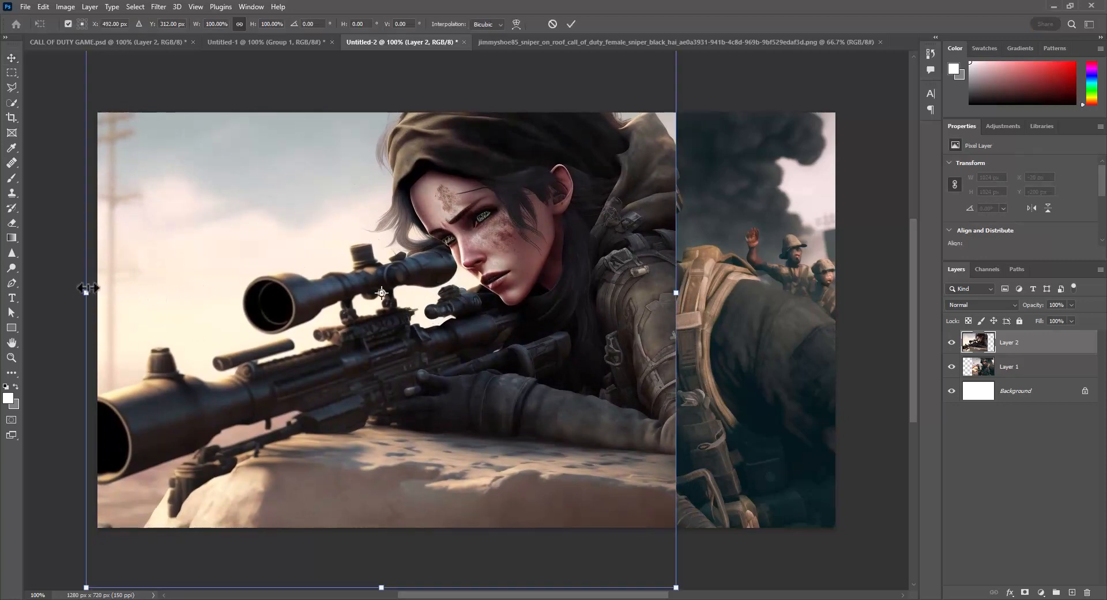
pyautogui.moveTo(88, 290); pyautogui.dragTo(118, 295)
pyautogui.moveTo(202, 266); pyautogui.dragTo(200, 279)
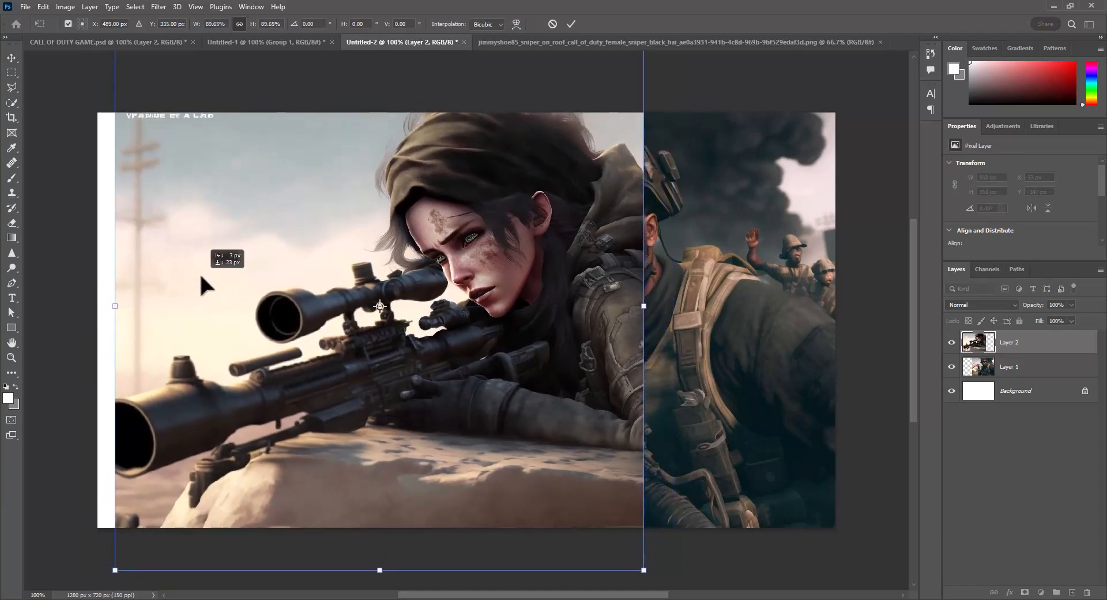
pyautogui.moveTo(115, 302); pyautogui.dragTo(150, 307)
pyautogui.moveTo(329, 317); pyautogui.dragTo(308, 334)
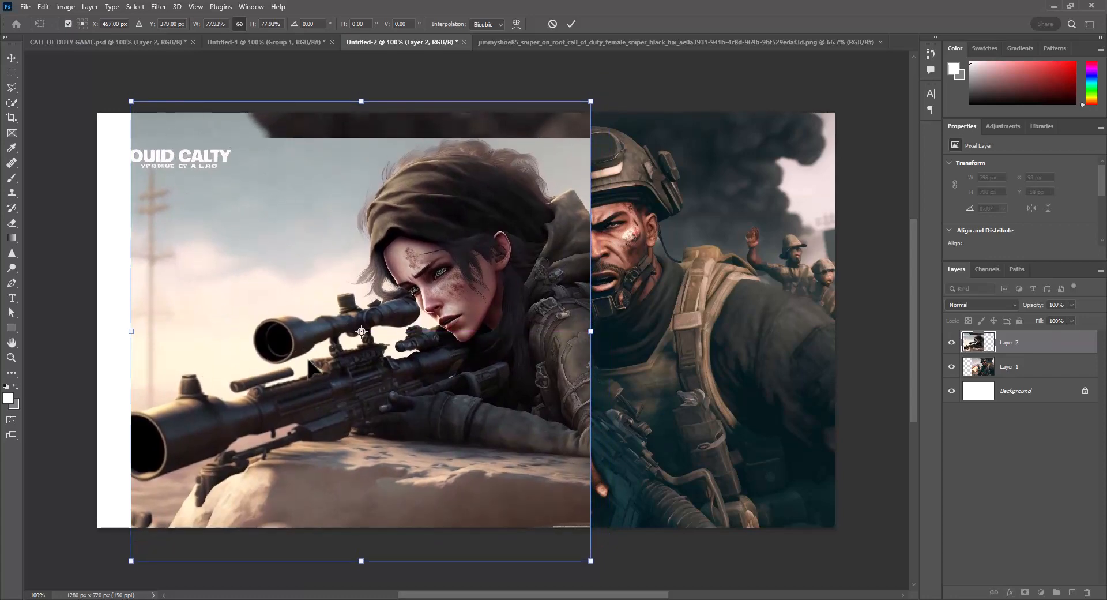
pyautogui.moveTo(362, 331); pyautogui.dragTo(366, 526)
pyautogui.moveTo(364, 101); pyautogui.dragTo(361, 72)
pyautogui.moveTo(459, 381); pyautogui.dragTo(445, 382)
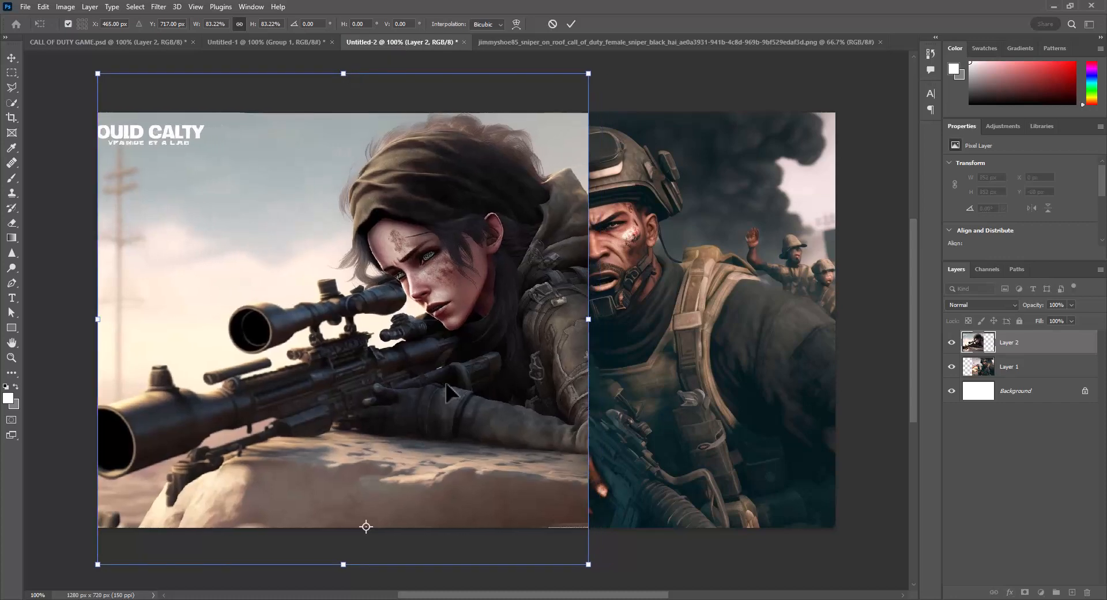
# Flip the sniper layer horizontally so she faces right, and nudge it slightly upward against the canvas's left edge.
pyautogui.rightClick(345, 374)
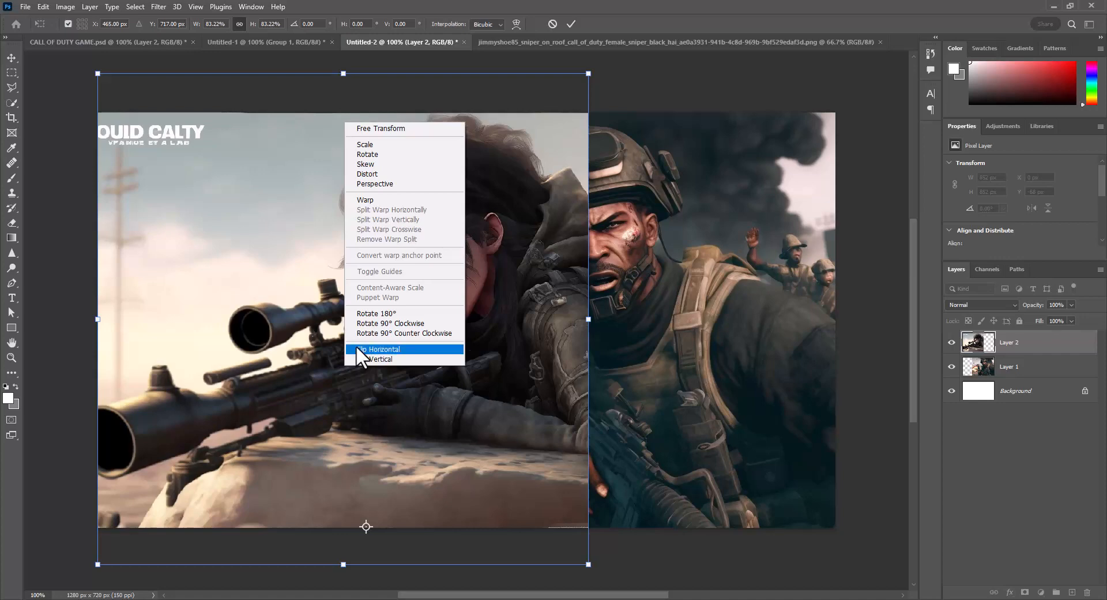
pyautogui.click(383, 348)
pyautogui.moveTo(333, 368)
pyautogui.mouseDown()
pyautogui.moveTo(378, 369)
pyautogui.moveTo(338, 371)
pyautogui.moveTo(339, 359)
pyautogui.mouseUp()
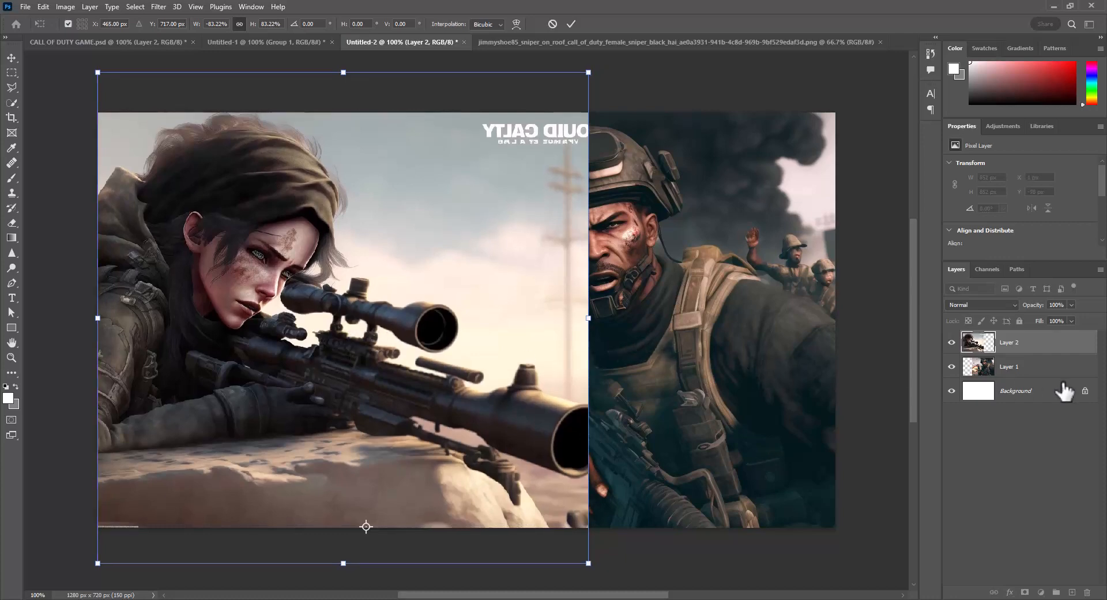
# Add a Solid Color fill layer above the Background, using the gray-green a4b0ae sampled from the sniper image's sky.
pyautogui.click(1060, 401)
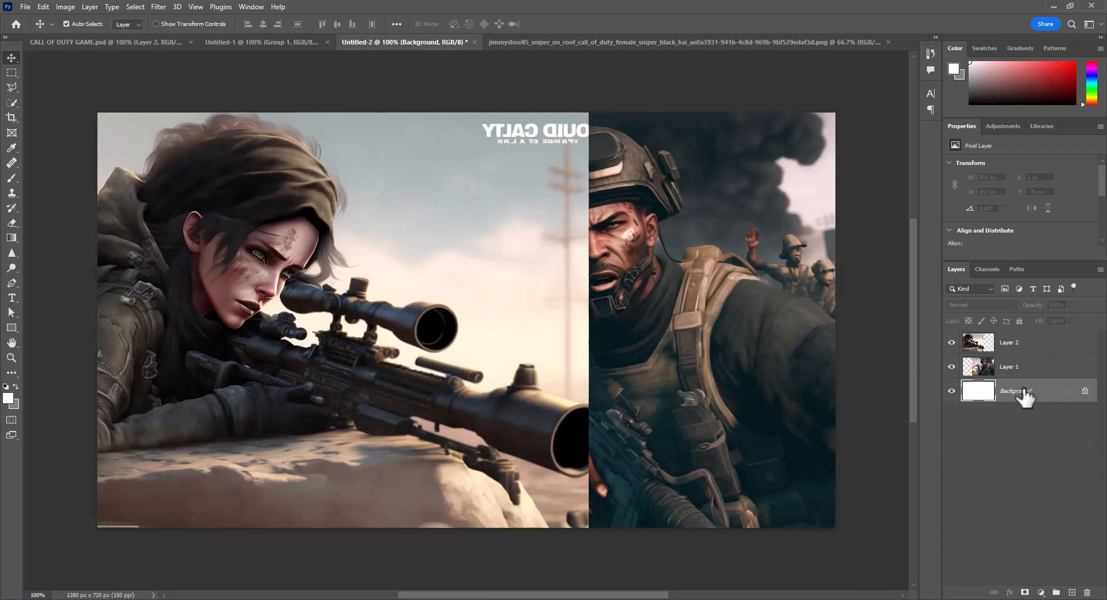
pyautogui.click(1041, 594)
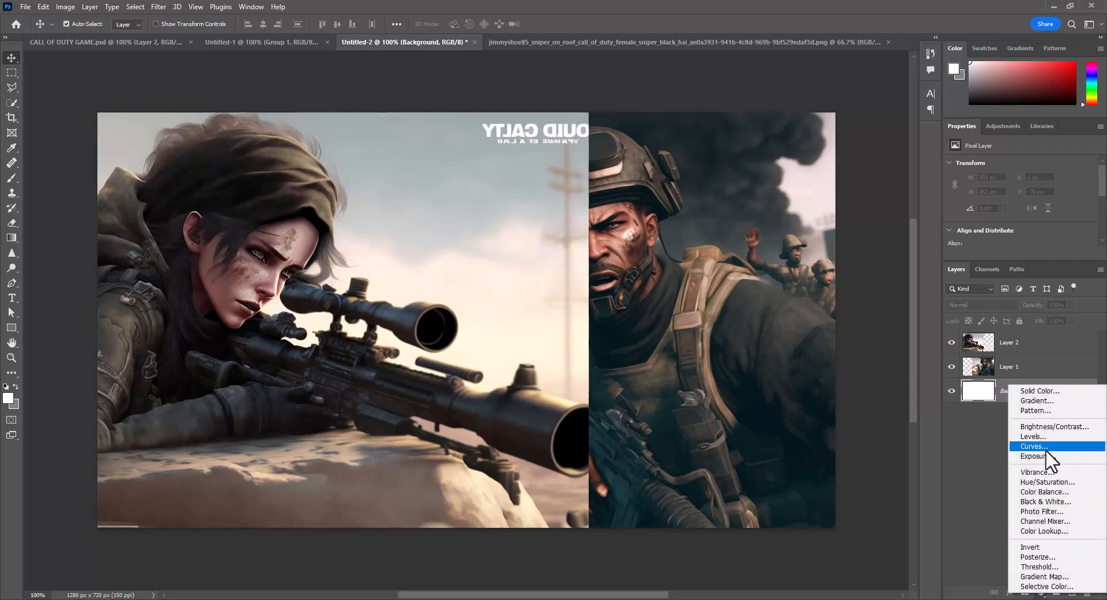
pyautogui.click(1037, 390)
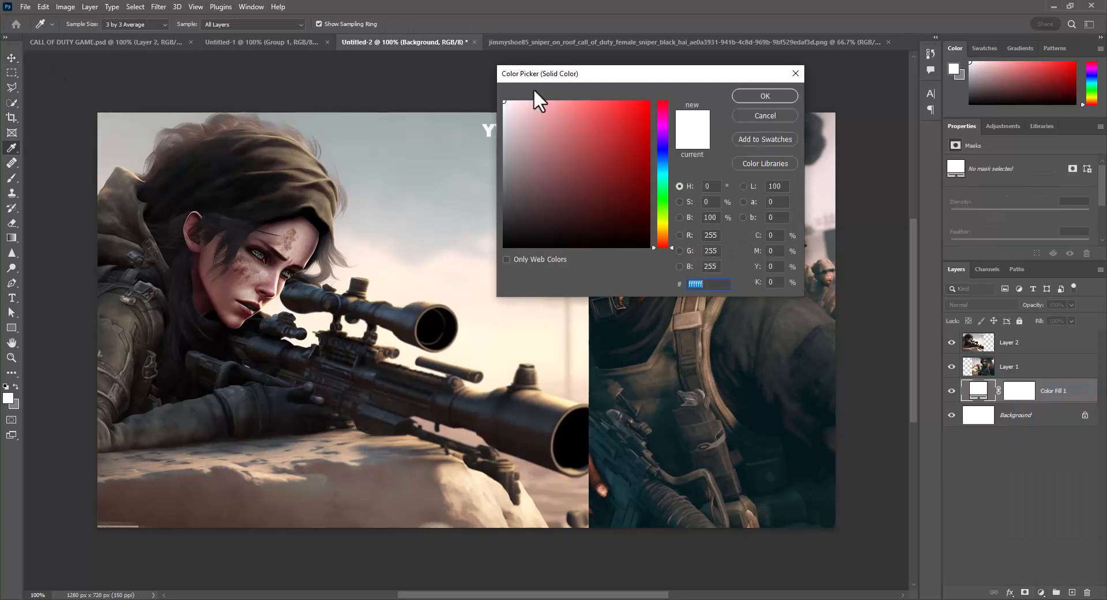
pyautogui.moveTo(573, 72); pyautogui.dragTo(748, 86)
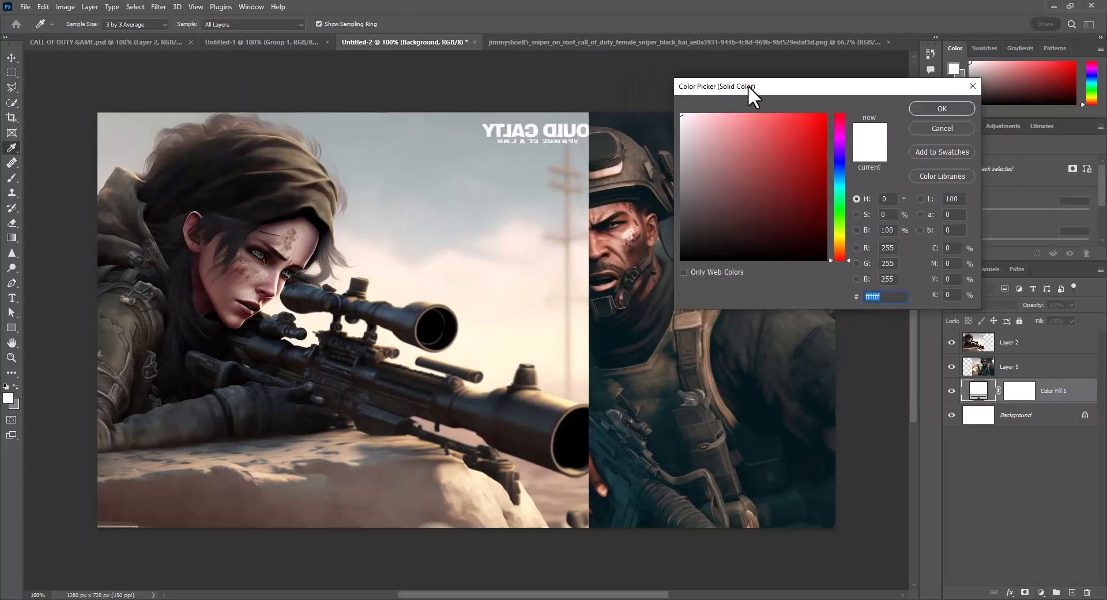
pyautogui.click(446, 145)
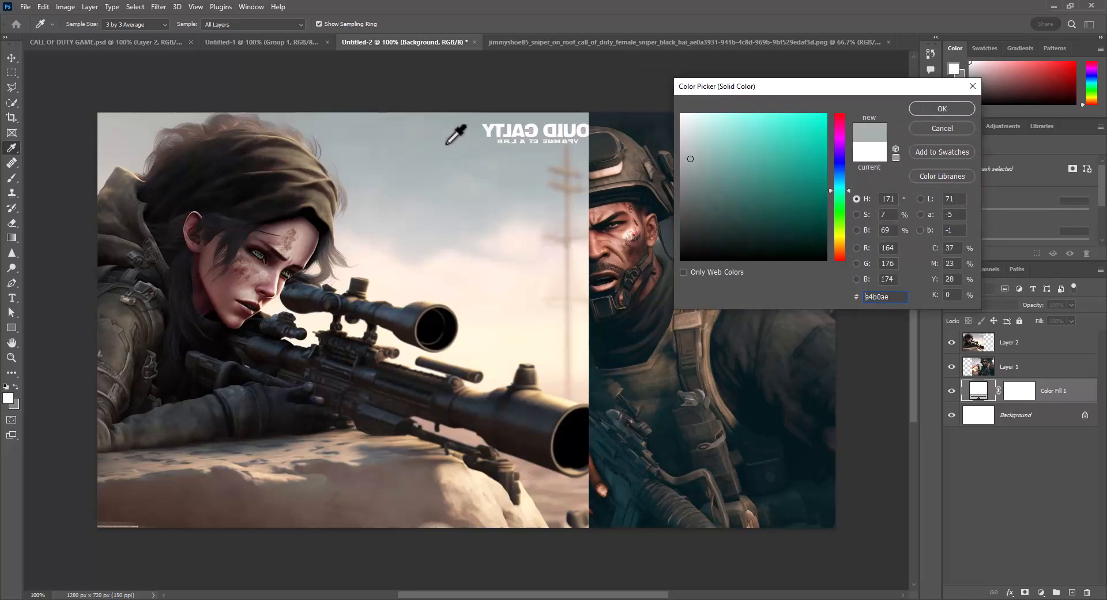
pyautogui.click(936, 105)
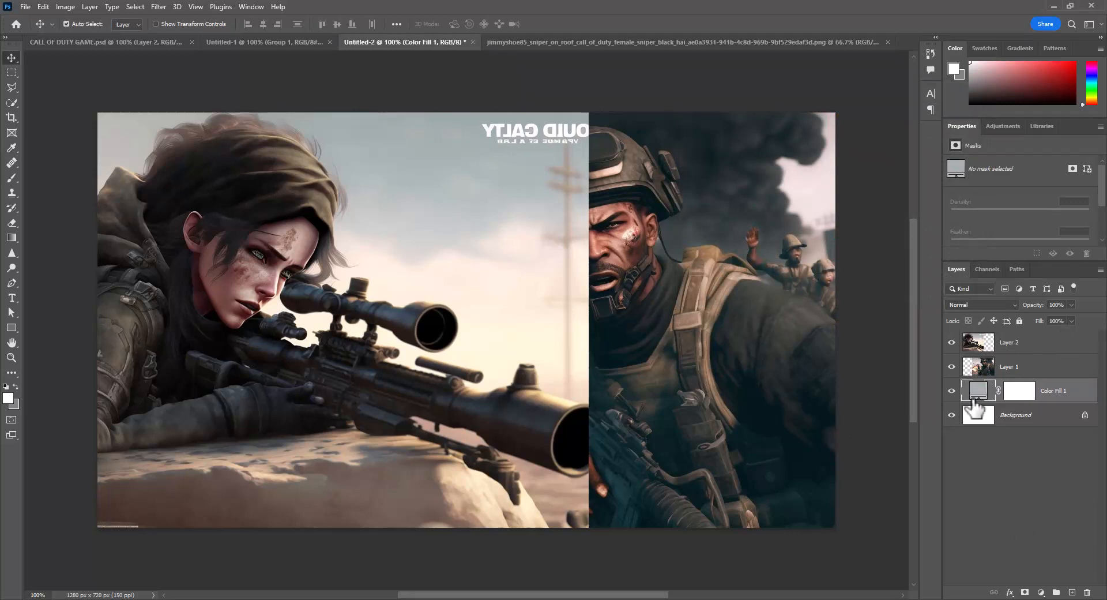
# Add a white layer mask to both the soldier layer and the sniper layer.
pyautogui.click(1024, 375)
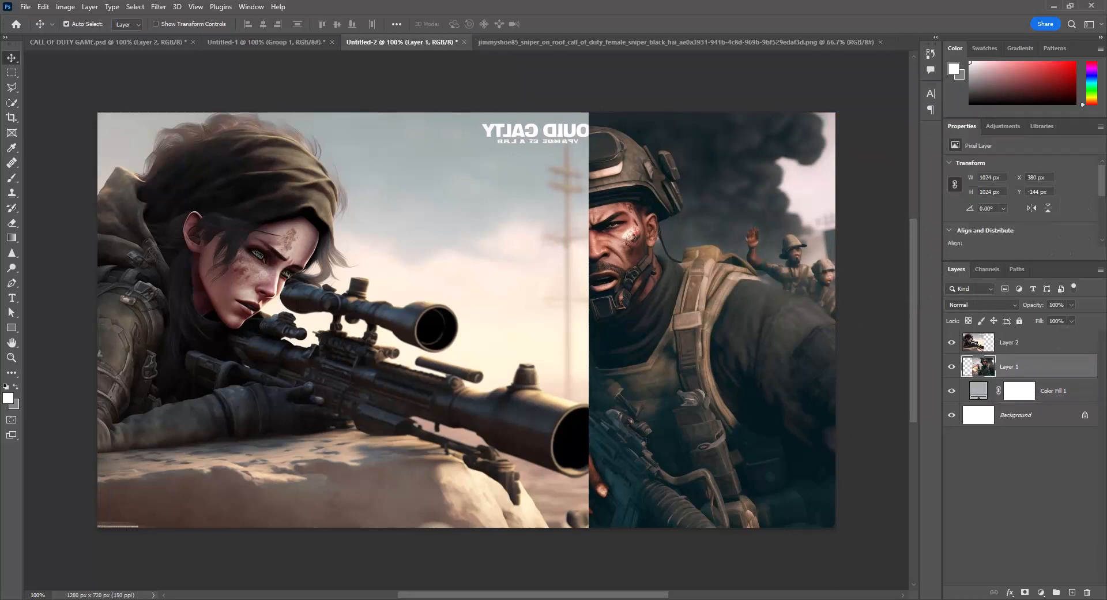
pyautogui.click(1025, 593)
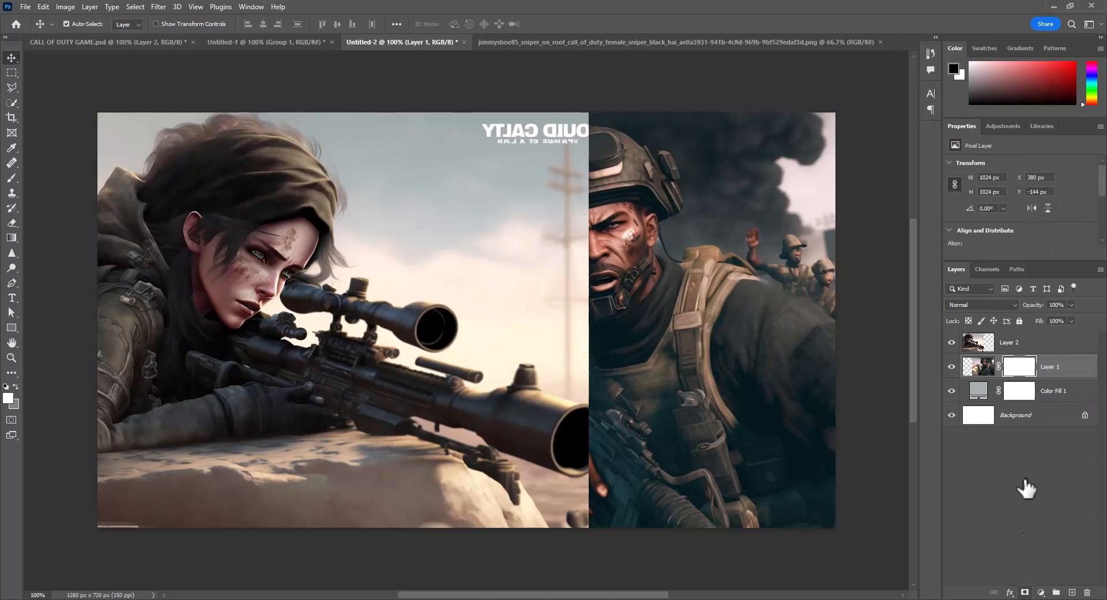
pyautogui.click(1012, 343)
pyautogui.click(1026, 592)
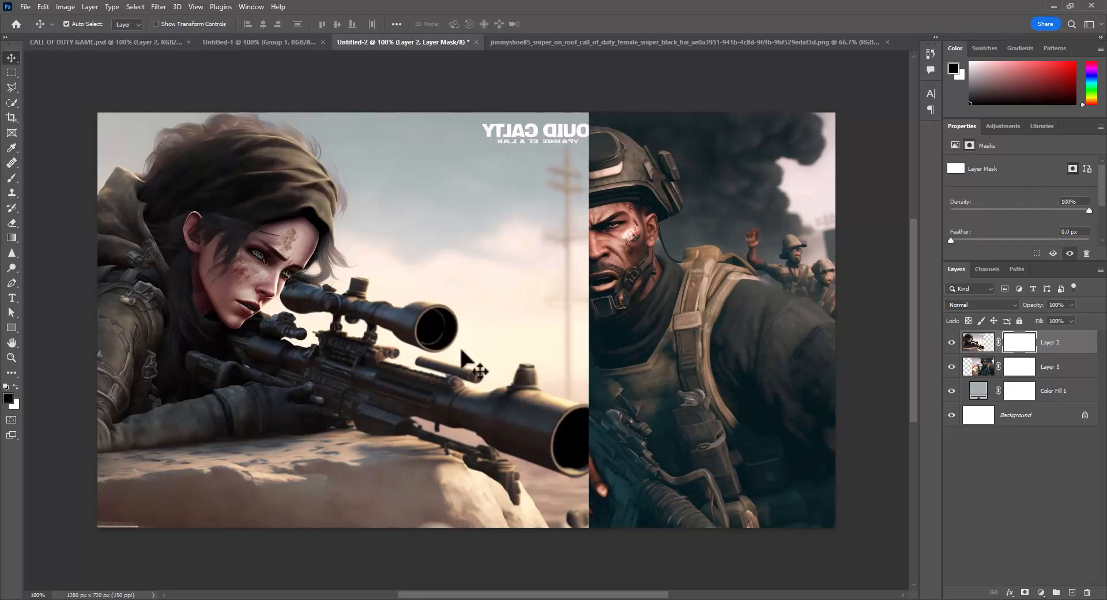
# Paint black on the sniper layer's mask with a soft 175 px brush down the seam to reveal the soldier.
pyautogui.click(10, 177)
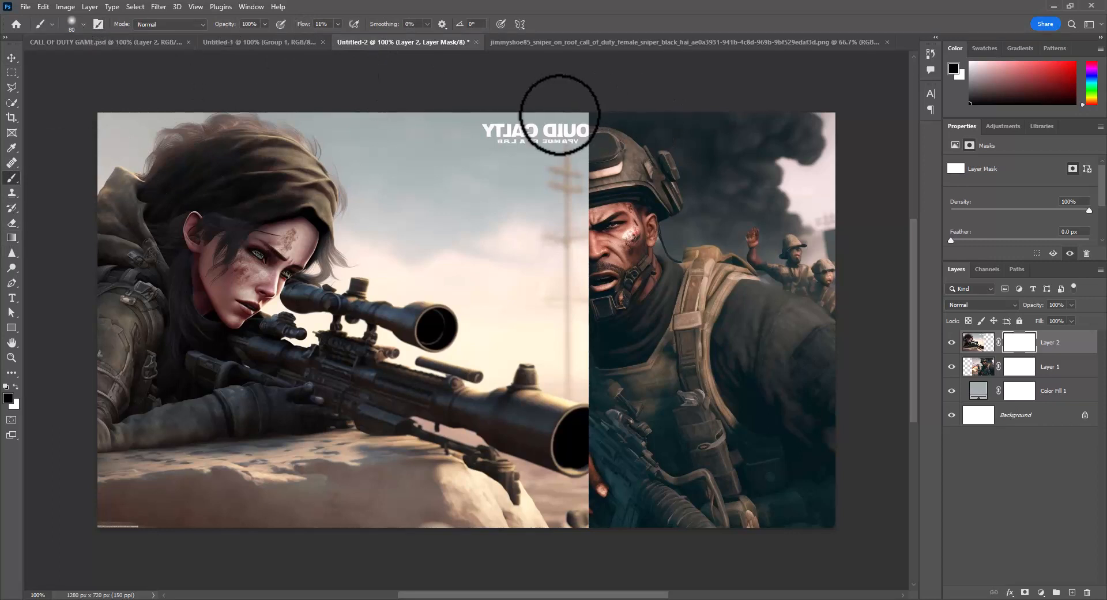
pyautogui.press(']')
pyautogui.press(']')
pyautogui.press(']')
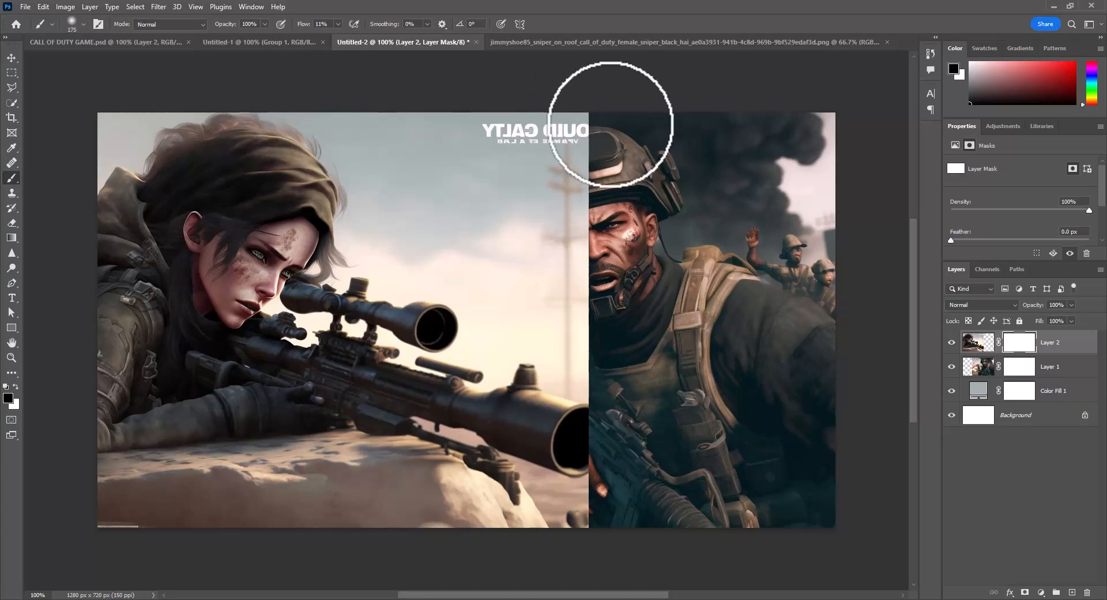
pyautogui.moveTo(634, 98)
pyautogui.mouseDown()
pyautogui.moveTo(590, 174)
pyautogui.moveTo(564, 152)
pyautogui.moveTo(569, 163)
pyautogui.moveTo(573, 121)
pyautogui.moveTo(552, 119)
pyautogui.moveTo(577, 103)
pyautogui.moveTo(535, 166)
pyautogui.moveTo(521, 156)
pyautogui.moveTo(575, 100)
pyautogui.moveTo(618, 204)
pyautogui.moveTo(623, 352)
pyautogui.moveTo(625, 196)
pyautogui.moveTo(618, 386)
pyautogui.moveTo(628, 389)
pyautogui.moveTo(628, 295)
pyautogui.moveTo(613, 479)
pyautogui.moveTo(623, 491)
pyautogui.moveTo(638, 409)
pyautogui.moveTo(610, 545)
pyautogui.moveTo(600, 550)
pyautogui.moveTo(650, 445)
pyautogui.mouseUp()
# Refine the sniper layer's mask with a 100 px black brush around the rifle muzzle, the soldier's face and the background soldier.
pyautogui.press('[')
pyautogui.press('[')
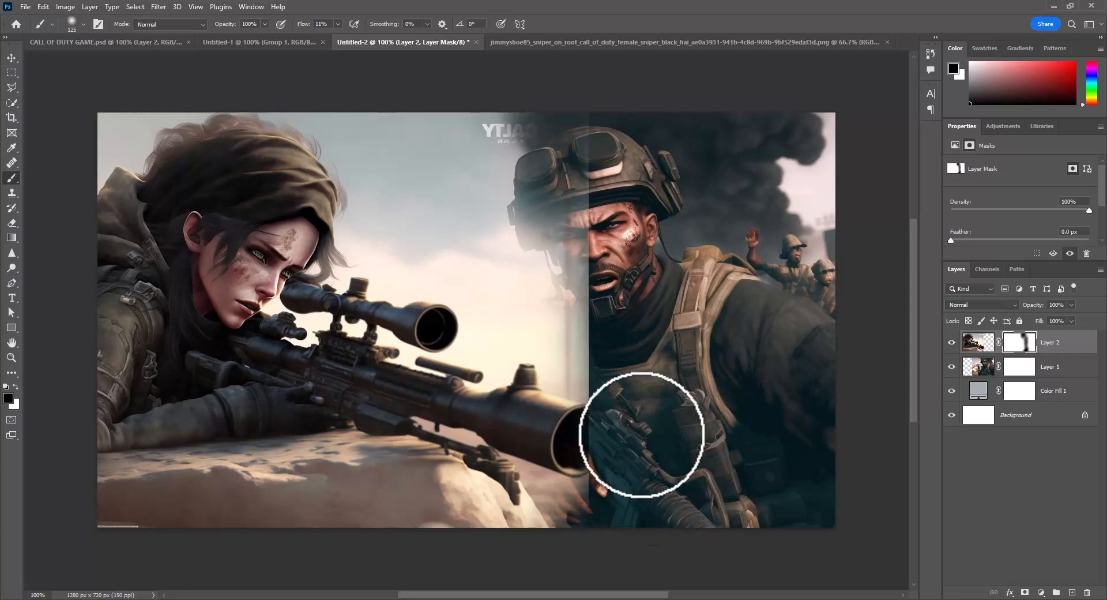
pyautogui.press('[')
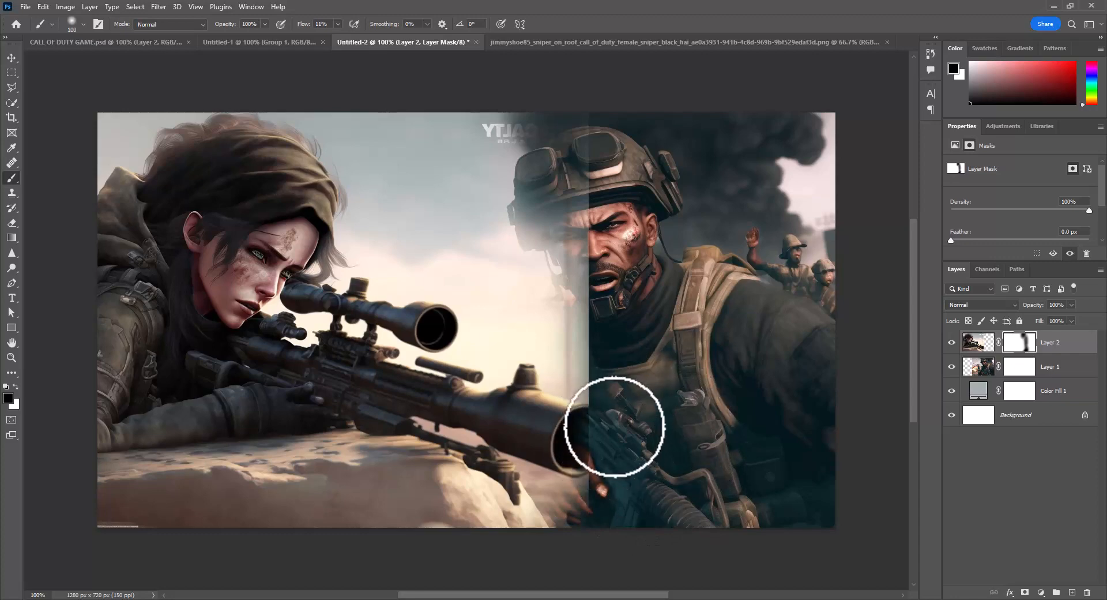
pyautogui.moveTo(615, 427)
pyautogui.mouseDown()
pyautogui.moveTo(608, 463)
pyautogui.moveTo(599, 446)
pyautogui.moveTo(612, 429)
pyautogui.moveTo(600, 505)
pyautogui.moveTo(620, 488)
pyautogui.moveTo(579, 540)
pyautogui.moveTo(606, 468)
pyautogui.moveTo(582, 533)
pyautogui.moveTo(615, 469)
pyautogui.moveTo(588, 506)
pyautogui.mouseUp()
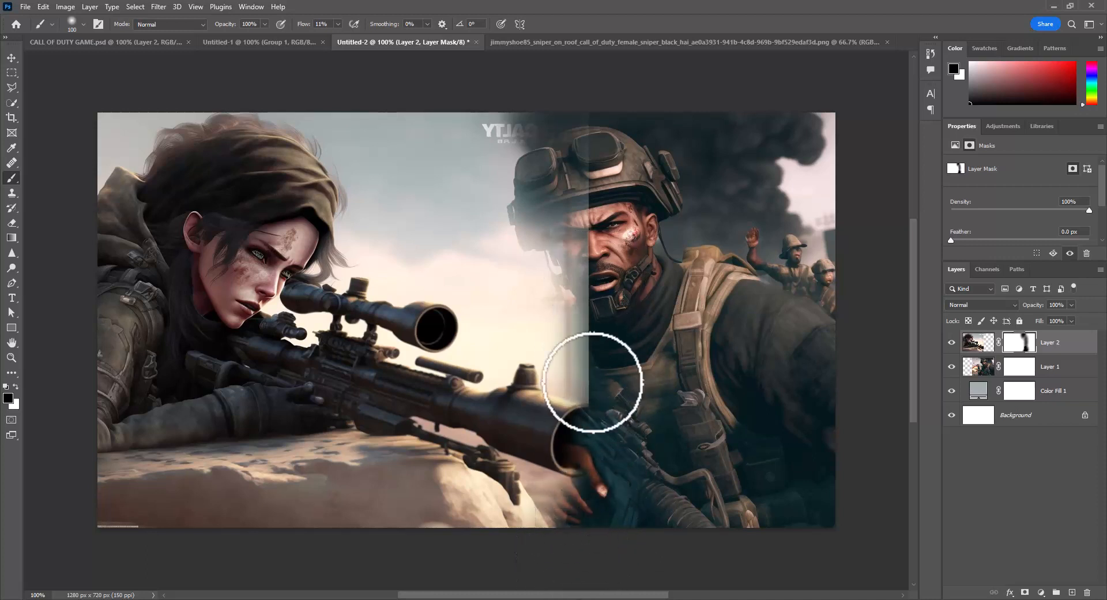
pyautogui.moveTo(592, 382)
pyautogui.mouseDown()
pyautogui.moveTo(584, 185)
pyautogui.moveTo(579, 379)
pyautogui.moveTo(583, 145)
pyautogui.moveTo(581, 308)
pyautogui.moveTo(574, 116)
pyautogui.moveTo(577, 260)
pyautogui.moveTo(586, 178)
pyautogui.moveTo(578, 139)
pyautogui.moveTo(611, 408)
pyautogui.moveTo(609, 234)
pyautogui.moveTo(588, 252)
pyautogui.moveTo(582, 399)
pyautogui.moveTo(596, 332)
pyautogui.moveTo(598, 353)
pyautogui.moveTo(639, 300)
pyautogui.moveTo(554, 246)
pyautogui.moveTo(609, 436)
pyautogui.moveTo(606, 287)
pyautogui.moveTo(605, 430)
pyautogui.moveTo(599, 269)
pyautogui.moveTo(612, 371)
pyautogui.moveTo(588, 375)
pyautogui.moveTo(565, 229)
pyautogui.moveTo(573, 359)
pyautogui.moveTo(509, 226)
pyautogui.moveTo(547, 379)
pyautogui.moveTo(494, 231)
pyautogui.moveTo(518, 351)
pyautogui.moveTo(484, 267)
pyautogui.moveTo(511, 288)
pyautogui.moveTo(488, 299)
pyautogui.moveTo(476, 254)
pyautogui.moveTo(477, 368)
pyautogui.moveTo(492, 192)
pyautogui.moveTo(480, 254)
pyautogui.moveTo(504, 318)
pyautogui.moveTo(459, 278)
pyautogui.moveTo(493, 269)
pyautogui.moveTo(489, 243)
pyautogui.moveTo(516, 228)
pyautogui.moveTo(533, 275)
pyautogui.moveTo(574, 97)
pyautogui.moveTo(560, 190)
pyautogui.moveTo(528, 269)
pyautogui.moveTo(522, 124)
pyautogui.moveTo(512, 180)
pyautogui.moveTo(484, 223)
pyautogui.moveTo(517, 95)
pyautogui.moveTo(479, 154)
pyautogui.moveTo(509, 207)
pyautogui.moveTo(577, 228)
pyautogui.moveTo(582, 71)
pyautogui.moveTo(584, 246)
pyautogui.moveTo(609, 124)
pyautogui.moveTo(600, 224)
pyautogui.moveTo(572, 320)
pyautogui.moveTo(569, 241)
pyautogui.moveTo(560, 276)
pyautogui.moveTo(573, 383)
pyautogui.moveTo(633, 462)
pyautogui.mouseUp()
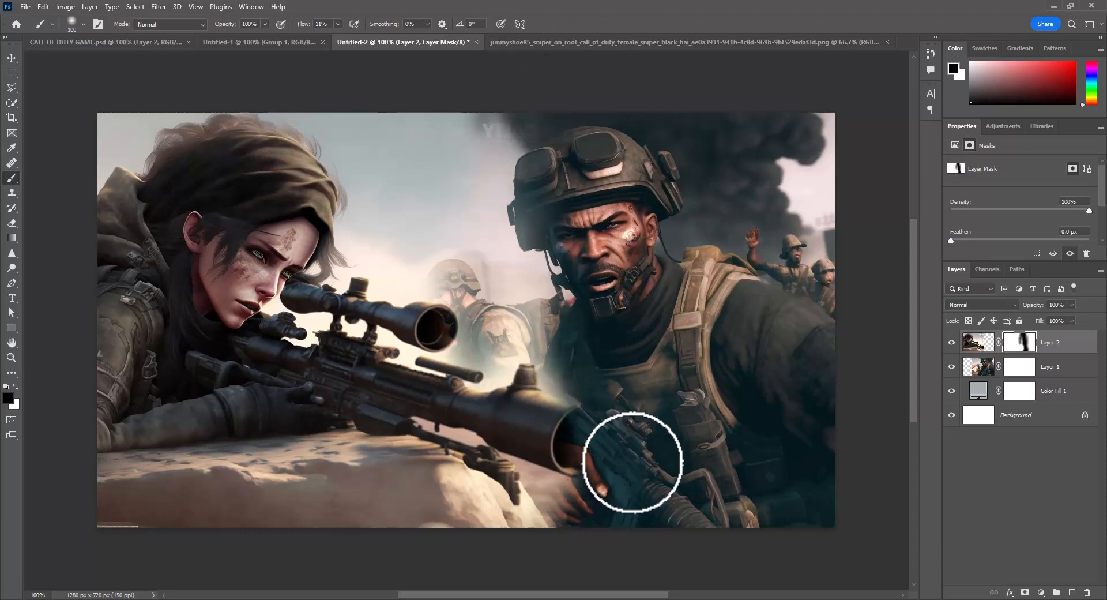
pyautogui.moveTo(633, 462)
pyautogui.mouseDown()
pyautogui.moveTo(339, 173)
pyautogui.moveTo(496, 237)
pyautogui.moveTo(514, 181)
pyautogui.moveTo(531, 240)
pyautogui.moveTo(497, 91)
pyautogui.moveTo(500, 123)
pyautogui.moveTo(479, 168)
pyautogui.moveTo(545, 107)
pyautogui.moveTo(527, 136)
pyautogui.moveTo(521, 106)
pyautogui.moveTo(594, 205)
pyautogui.moveTo(636, 313)
pyautogui.mouseUp()
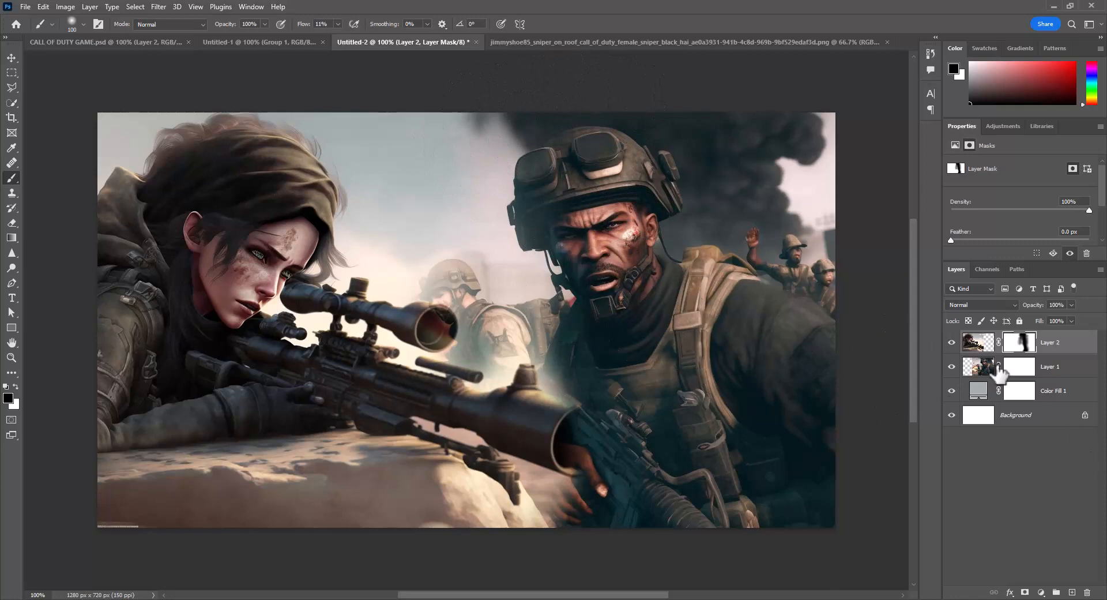
# Move the soldier layer right and slightly up, to X 436 px and Y -156 px.
pyautogui.click(978, 367)
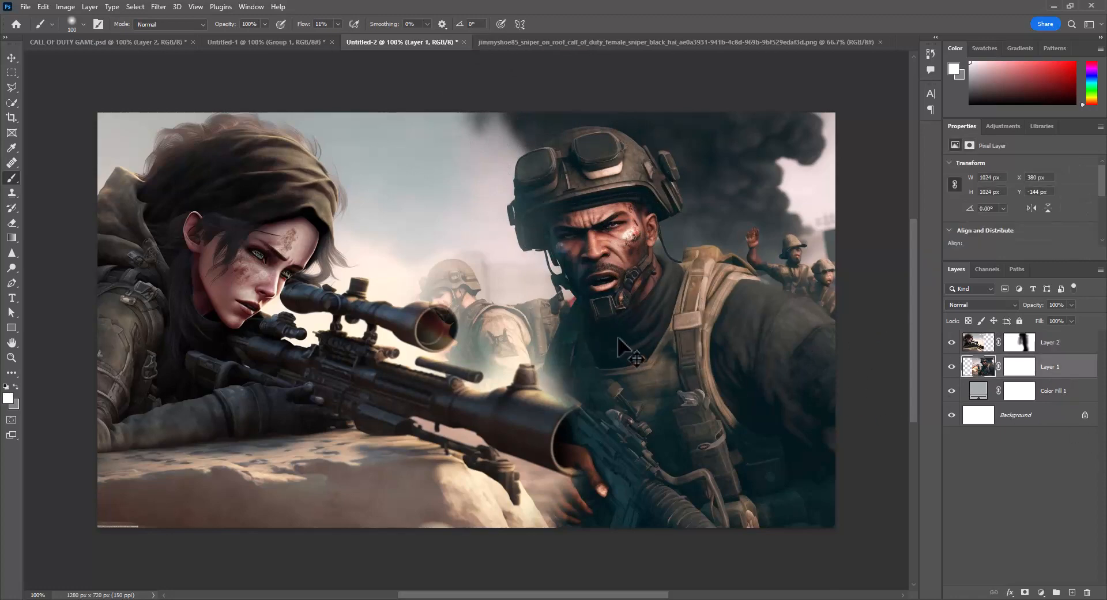
pyautogui.hotkey('ctrl', 't')
pyautogui.moveTo(703, 306); pyautogui.dragTo(731, 296)
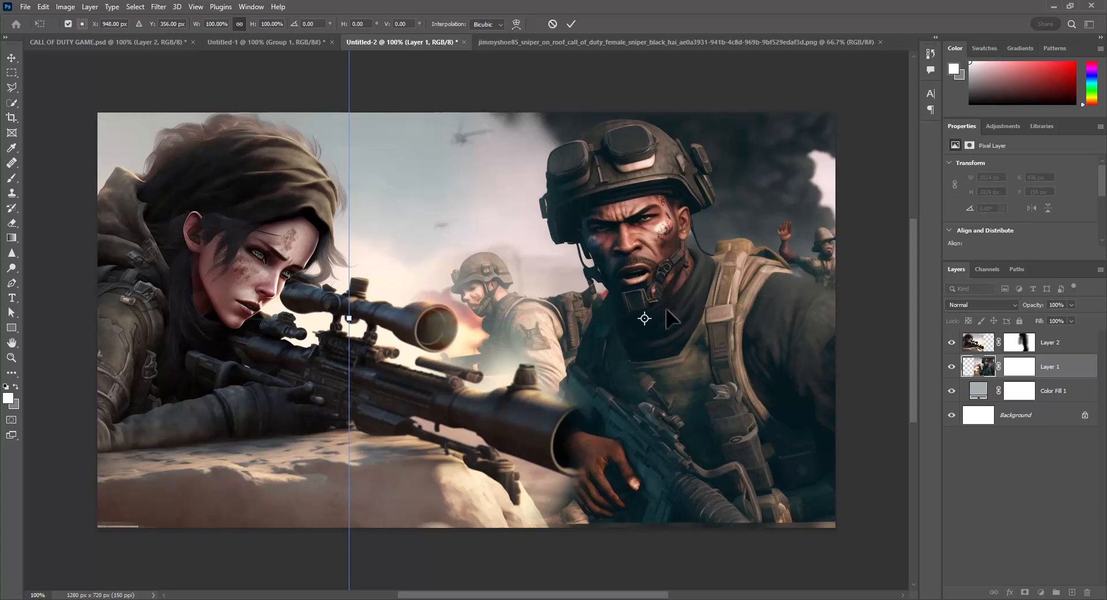
pyautogui.press('Return')
pyautogui.press('b')
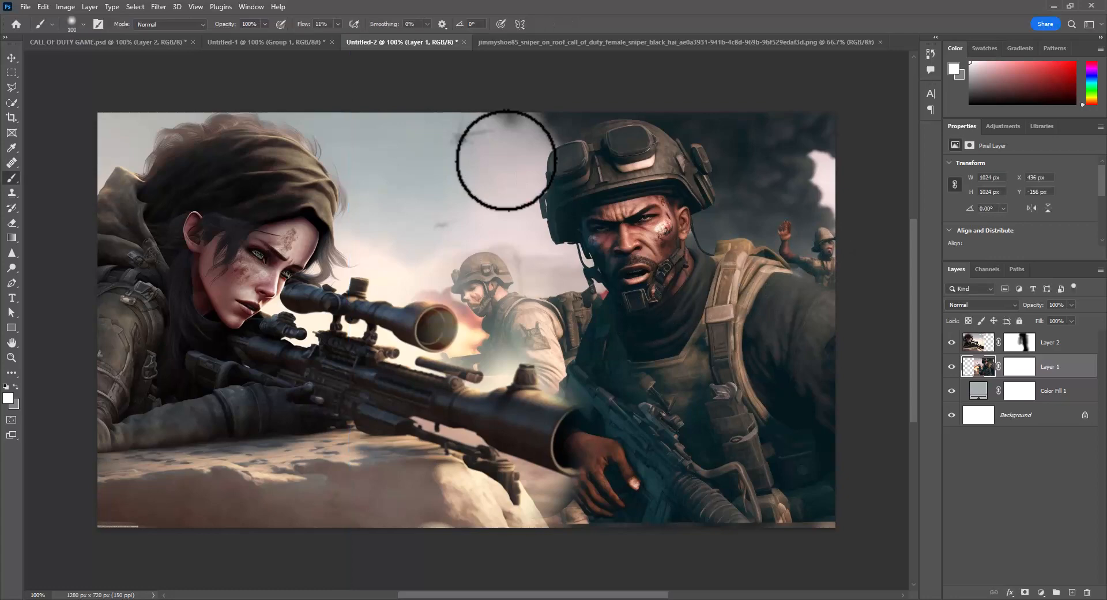
pyautogui.moveTo(553, 160)
pyautogui.mouseDown()
pyautogui.moveTo(490, 146)
pyautogui.moveTo(557, 102)
pyautogui.moveTo(522, 201)
pyautogui.moveTo(596, 111)
pyautogui.mouseUp()
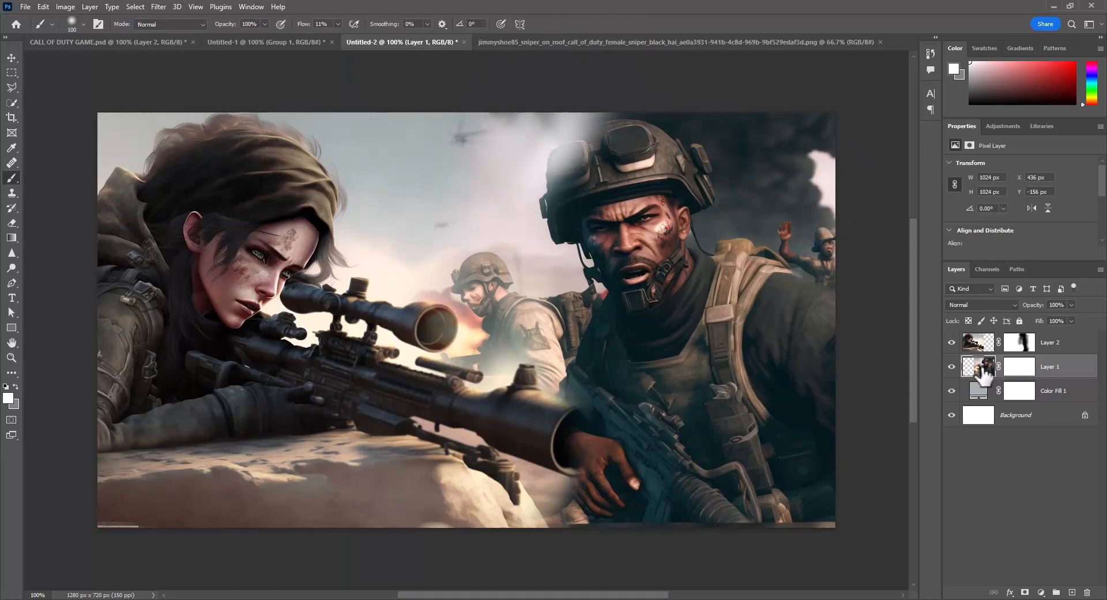
pyautogui.hotkey('ctrl', 'z')
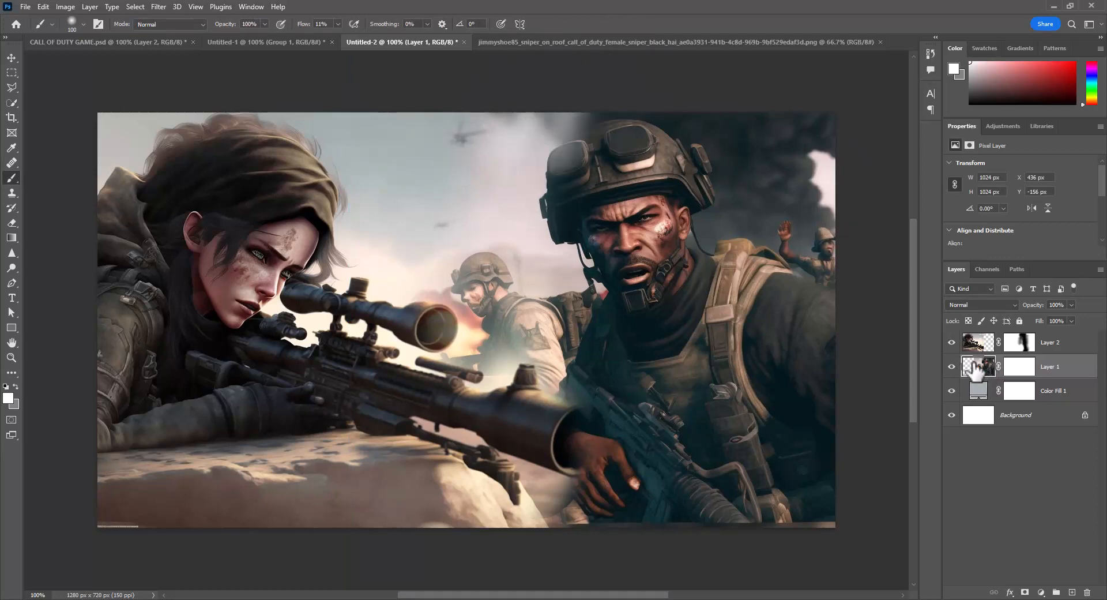
pyautogui.hotkey('ctrl', 'z')
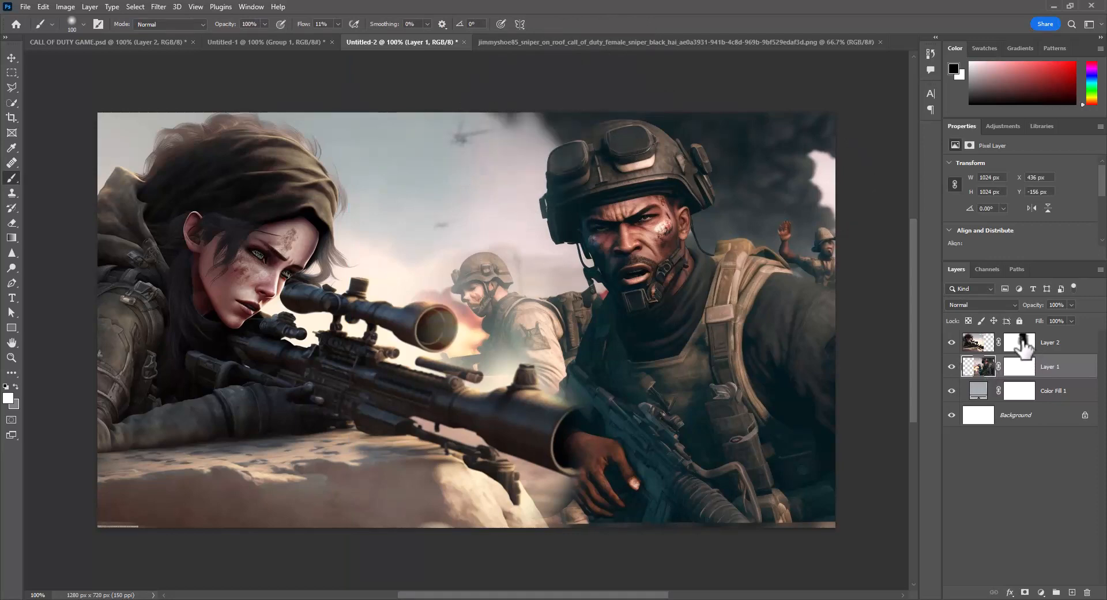
# Paint the sniper layer's mask in black and white to reveal the helicopters and blend the sky around the background soldier.
pyautogui.click(1020, 342)
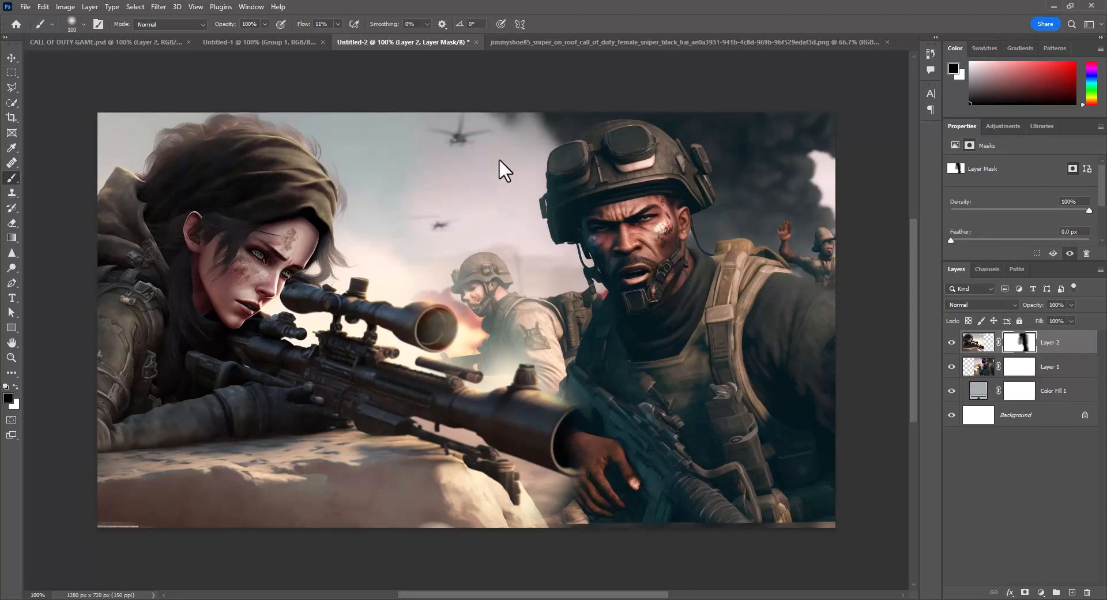
pyautogui.moveTo(493, 270); pyautogui.dragTo(523, 312)
pyautogui.moveTo(486, 241); pyautogui.dragTo(520, 333)
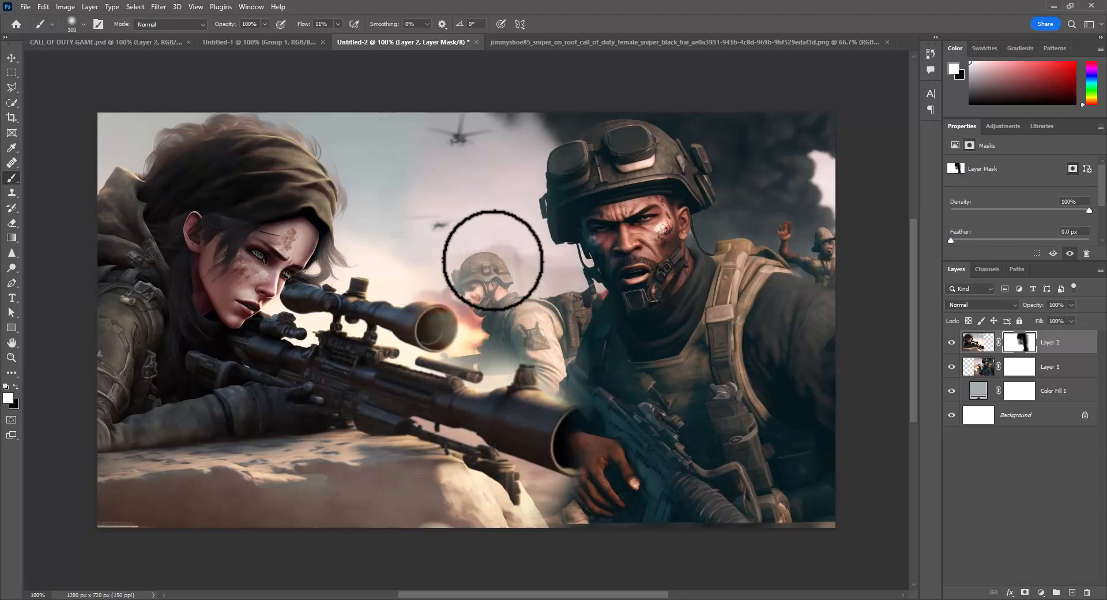
pyautogui.press('x')
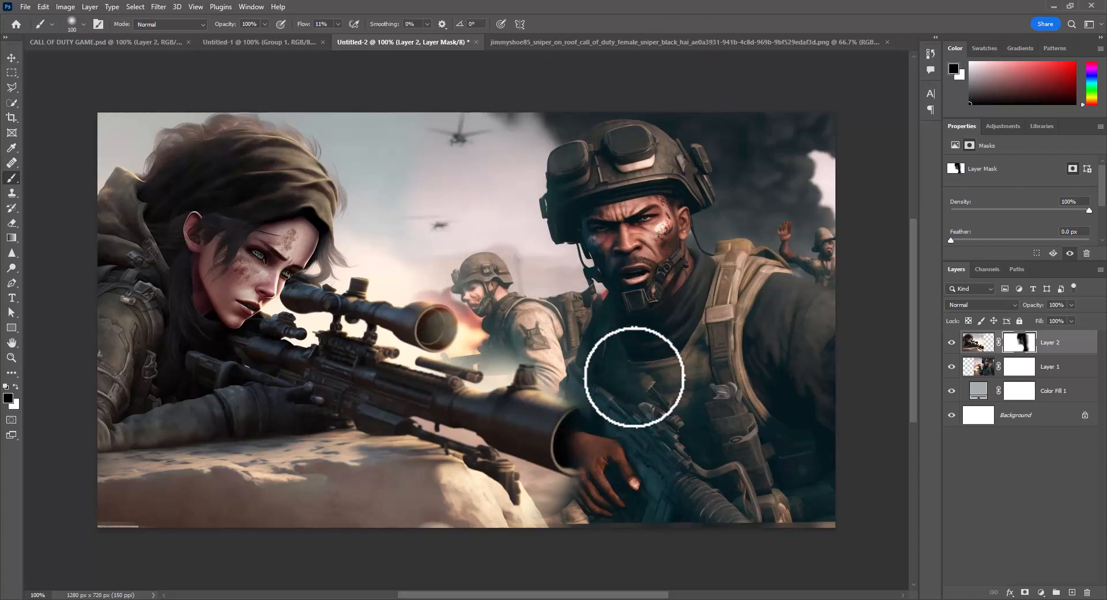
# Toggle the soldier and sniper layers' visibility off and on to check how the two images overlap.
pyautogui.click(988, 374)
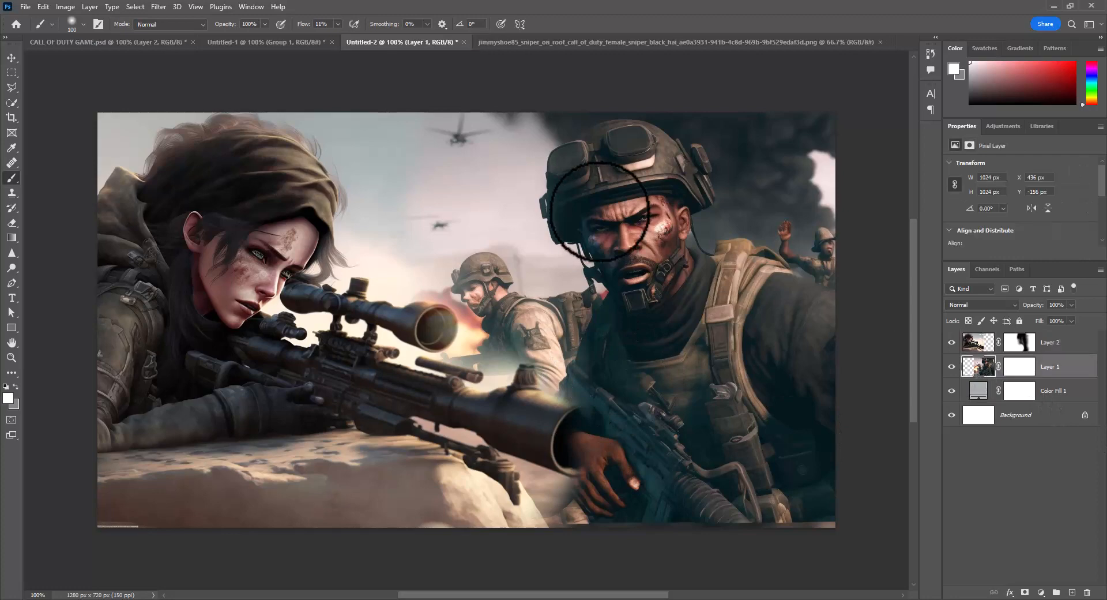
pyautogui.click(952, 367)
pyautogui.click(953, 367)
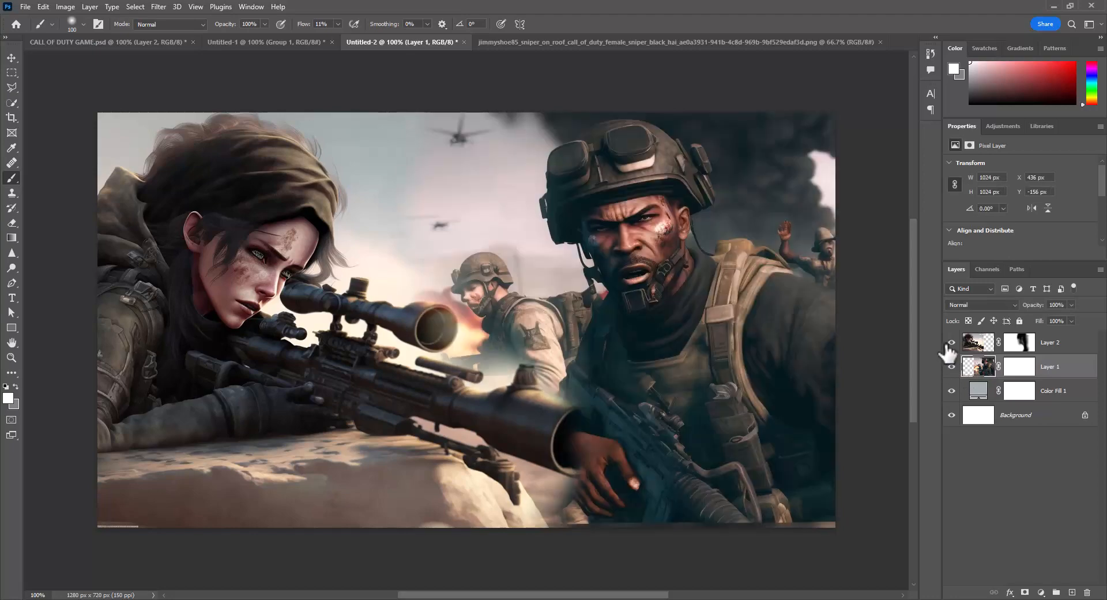
pyautogui.click(953, 343)
pyautogui.click(952, 343)
# Hide the sniper layer and paint black on the soldier layer's mask to fade the image's upper left edge into the fill color.
pyautogui.moveTo(306, 222)
pyautogui.mouseDown()
pyautogui.moveTo(364, 198)
pyautogui.moveTo(310, 91)
pyautogui.moveTo(366, 198)
pyautogui.moveTo(317, 136)
pyautogui.mouseUp()
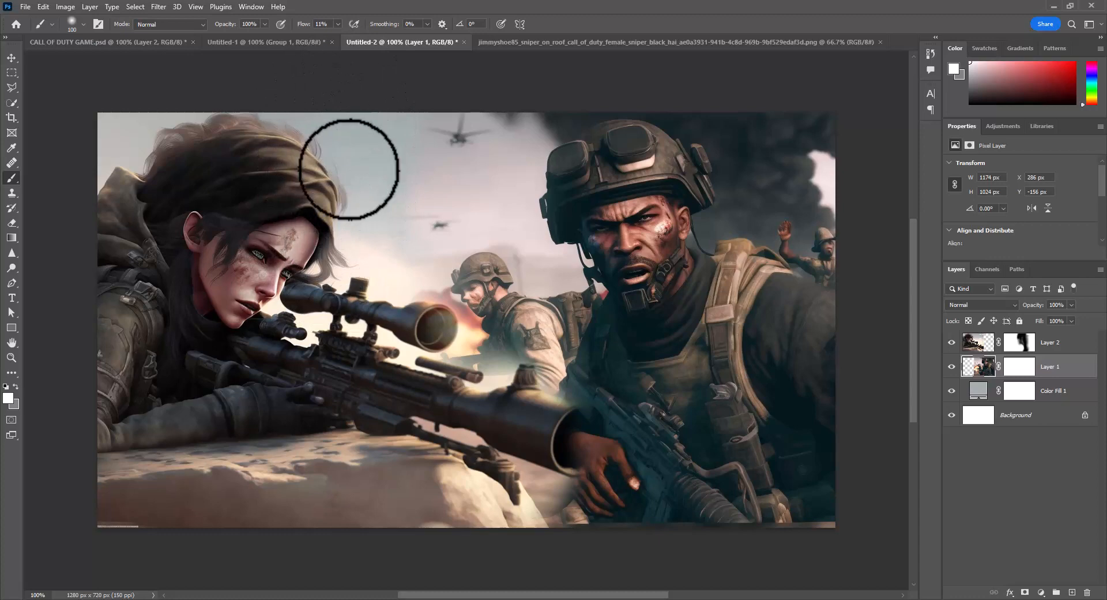
pyautogui.click(1021, 369)
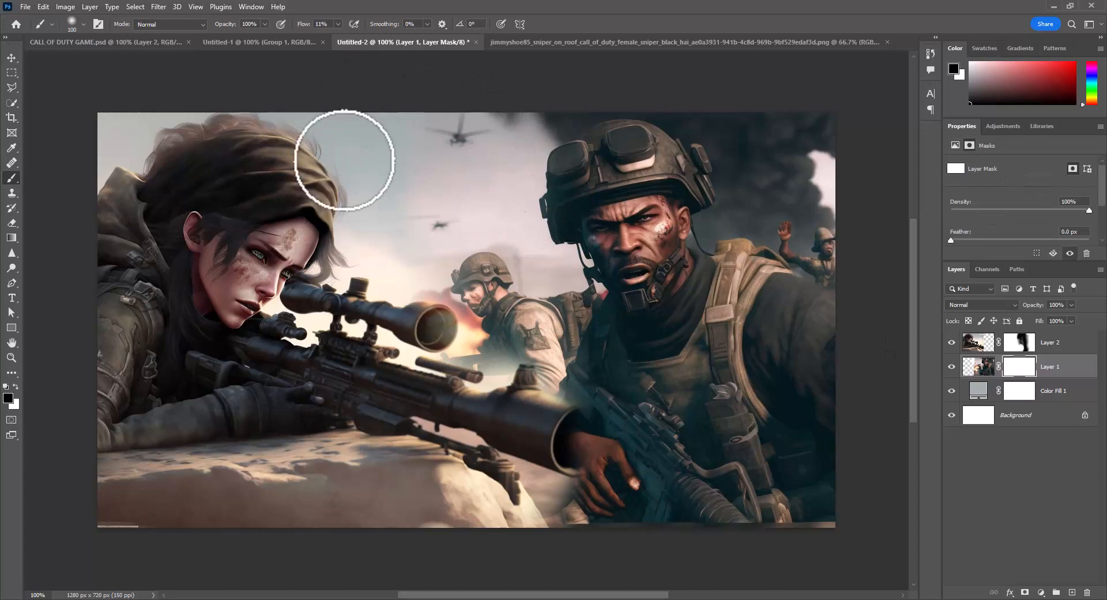
pyautogui.moveTo(345, 190)
pyautogui.mouseDown()
pyautogui.moveTo(313, 187)
pyautogui.moveTo(333, 234)
pyautogui.moveTo(371, 105)
pyautogui.moveTo(358, 264)
pyautogui.moveTo(356, 155)
pyautogui.moveTo(360, 302)
pyautogui.mouseUp()
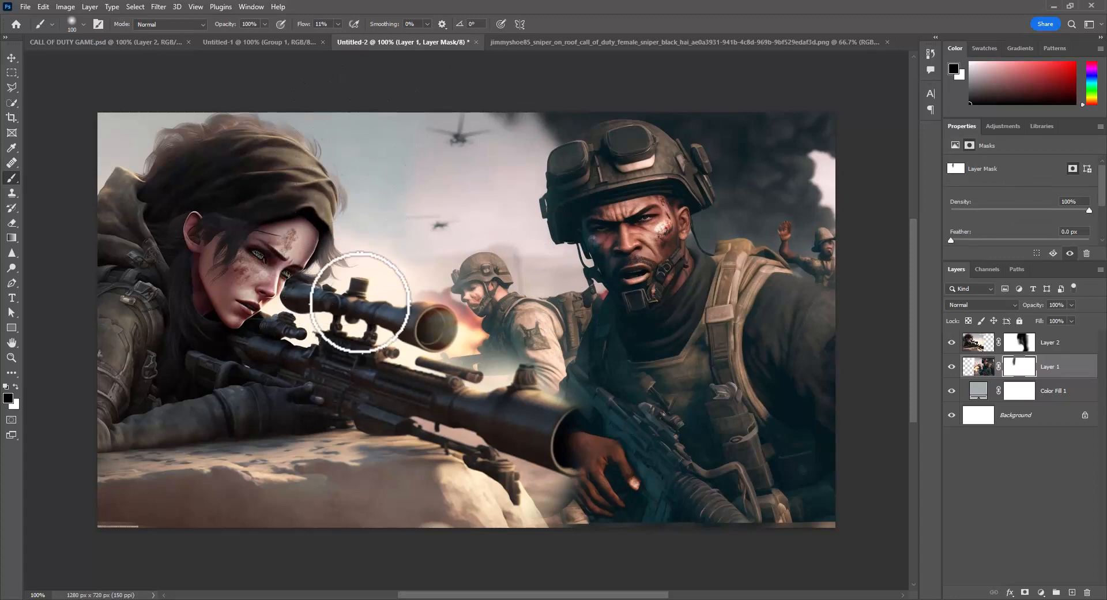
pyautogui.click(1061, 392)
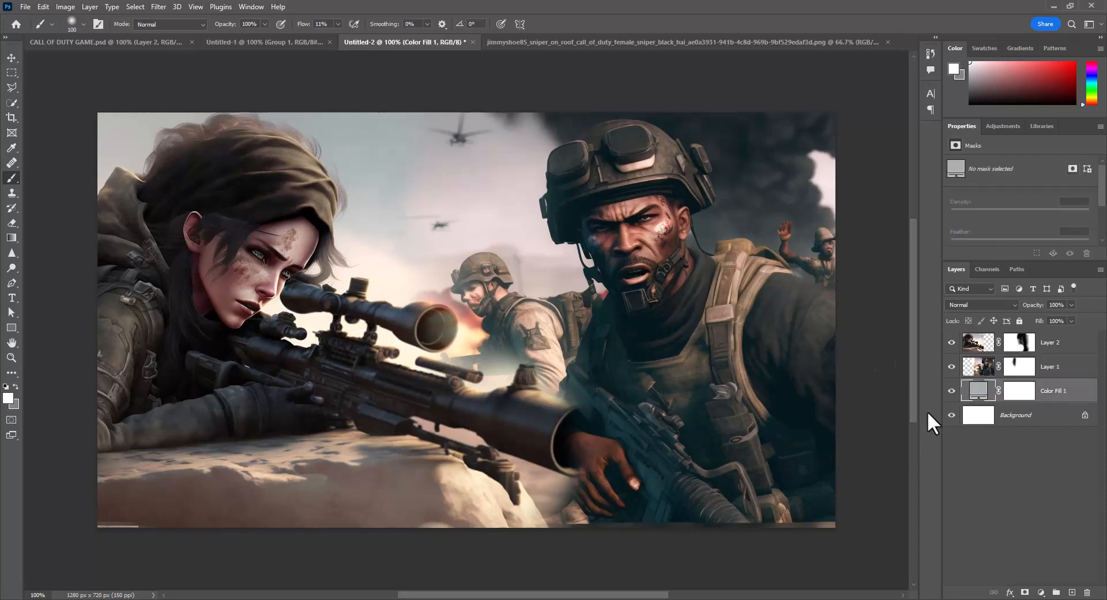
pyautogui.click(1019, 369)
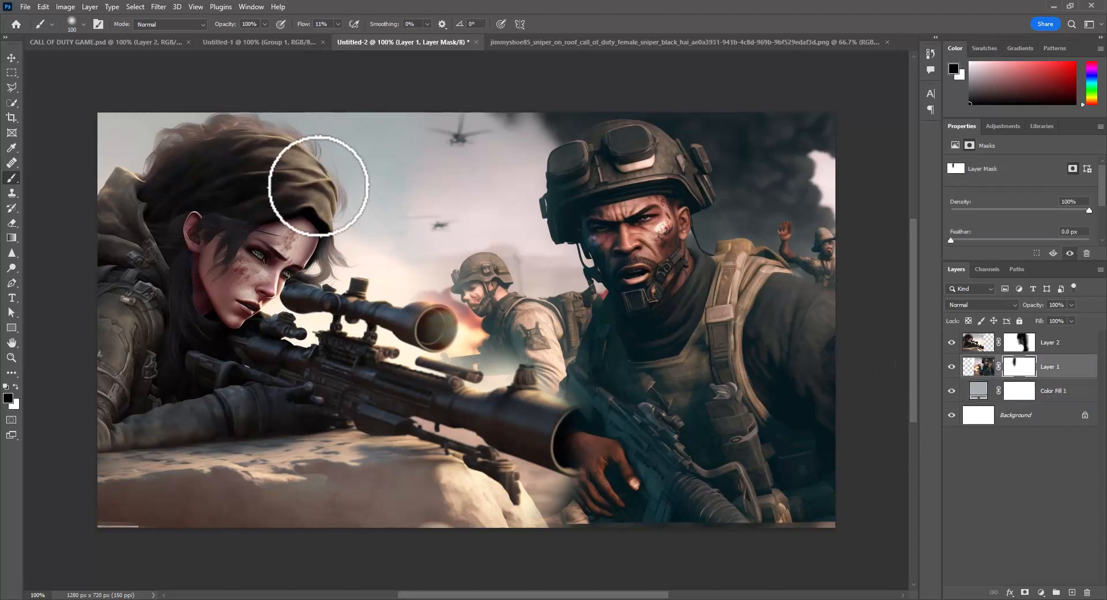
pyautogui.moveTo(322, 345)
pyautogui.mouseDown()
pyautogui.moveTo(357, 242)
pyautogui.moveTo(357, 356)
pyautogui.moveTo(334, 375)
pyautogui.mouseUp()
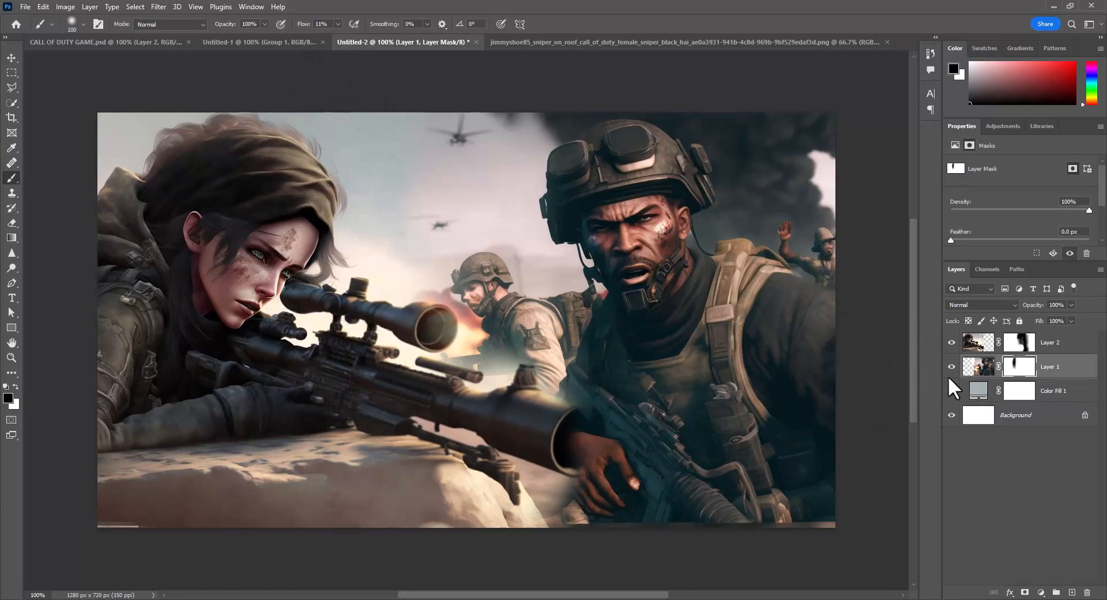
pyautogui.click(952, 343)
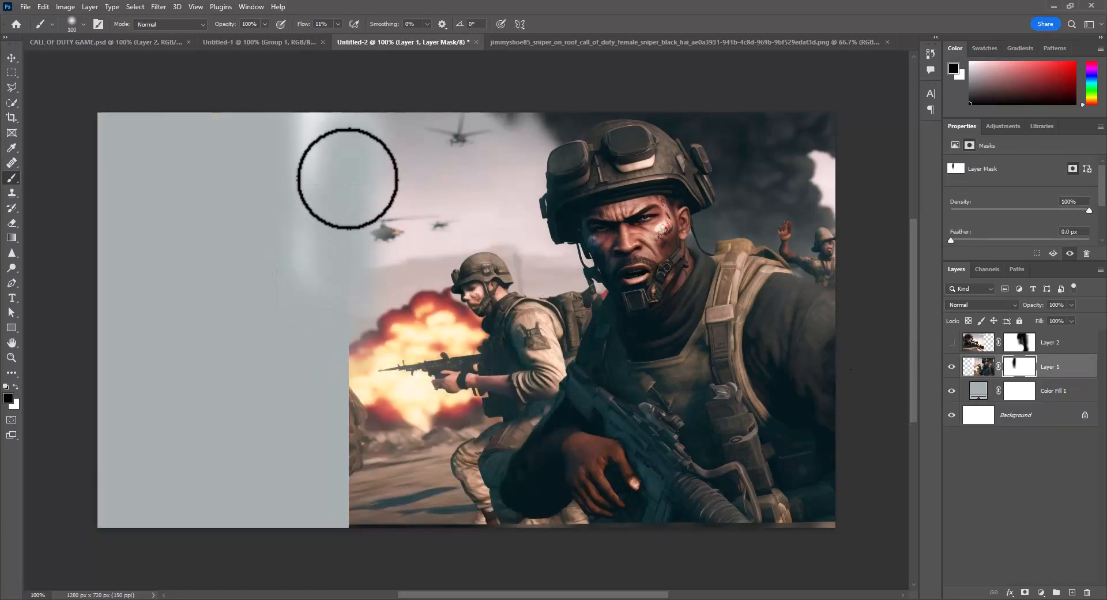
pyautogui.moveTo(264, 201)
pyautogui.mouseDown()
pyautogui.moveTo(252, 284)
pyautogui.moveTo(330, 160)
pyautogui.moveTo(327, 101)
pyautogui.moveTo(276, 182)
pyautogui.moveTo(295, 127)
pyautogui.moveTo(289, 95)
pyautogui.moveTo(251, 251)
pyautogui.moveTo(255, 312)
pyautogui.moveTo(323, 127)
pyautogui.moveTo(291, 198)
pyautogui.moveTo(260, 217)
pyautogui.moveTo(311, 106)
pyautogui.moveTo(329, 95)
pyautogui.moveTo(359, 217)
pyautogui.moveTo(401, 120)
pyautogui.moveTo(369, 133)
pyautogui.moveTo(307, 260)
pyautogui.moveTo(297, 308)
pyautogui.moveTo(333, 209)
pyautogui.moveTo(335, 375)
pyautogui.moveTo(330, 348)
pyautogui.moveTo(304, 384)
pyautogui.moveTo(326, 348)
pyautogui.moveTo(351, 227)
pyautogui.moveTo(317, 386)
pyautogui.moveTo(344, 269)
pyautogui.mouseUp()
# Undock the Untitled-2 document into a floating window.
pyautogui.moveTo(356, 42); pyautogui.dragTo(280, 227)
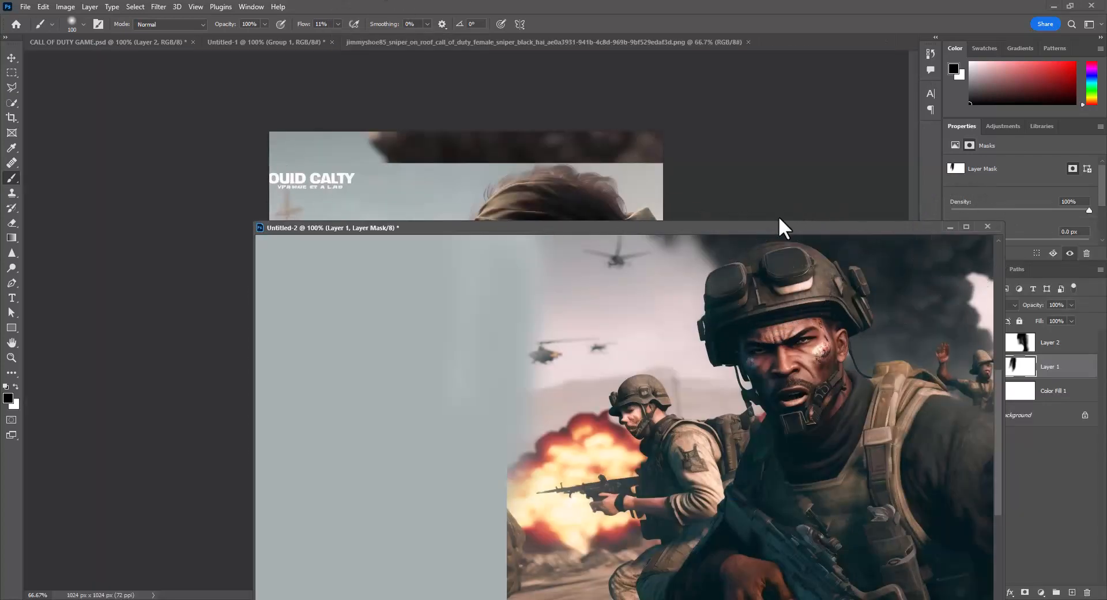
# Dock the floating Untitled-2 document back among the other open documents and show the sniper layer again.
pyautogui.moveTo(778, 227); pyautogui.dragTo(770, 176)
pyautogui.moveTo(740, 123); pyautogui.dragTo(762, 44)
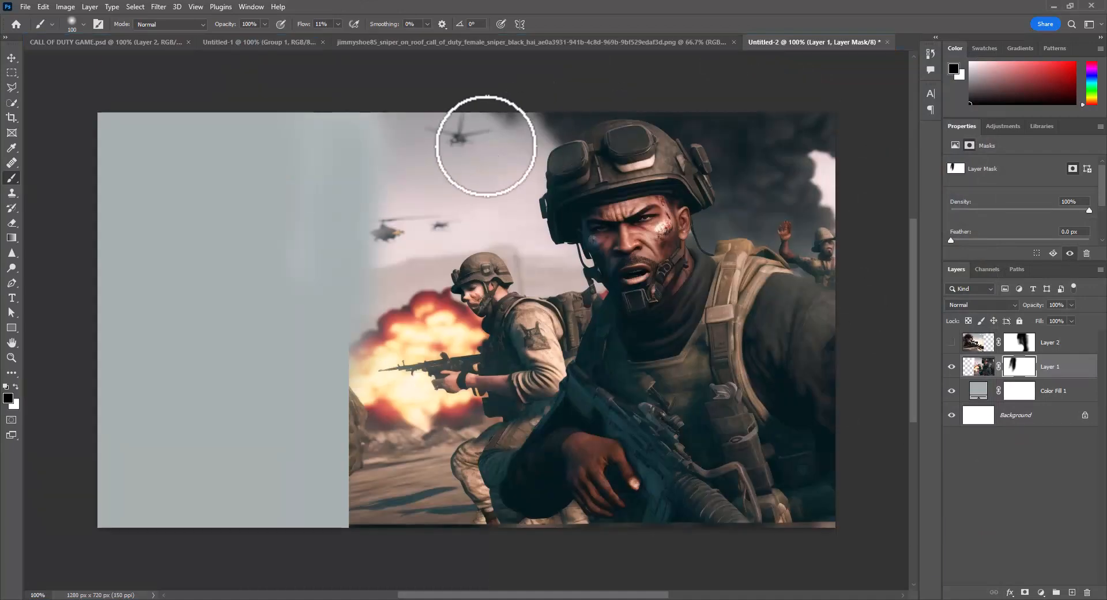
pyautogui.click(951, 342)
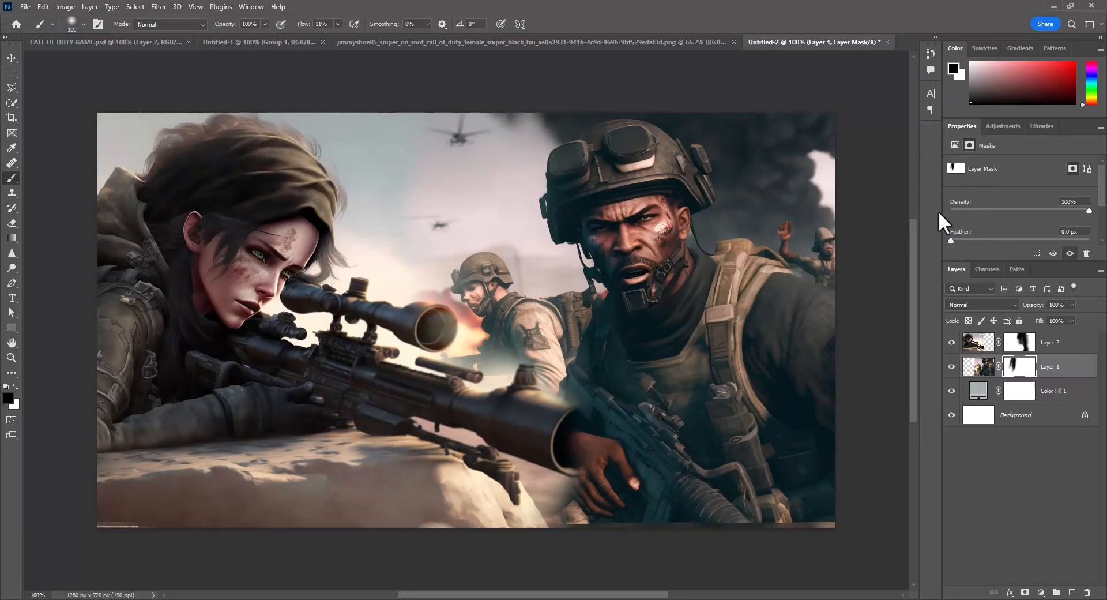
# Group the sniper and soldier image layers into a group named "scene".
pyautogui.keyDown('shift'); pyautogui.click(1056, 346); pyautogui.keyUp('shift')
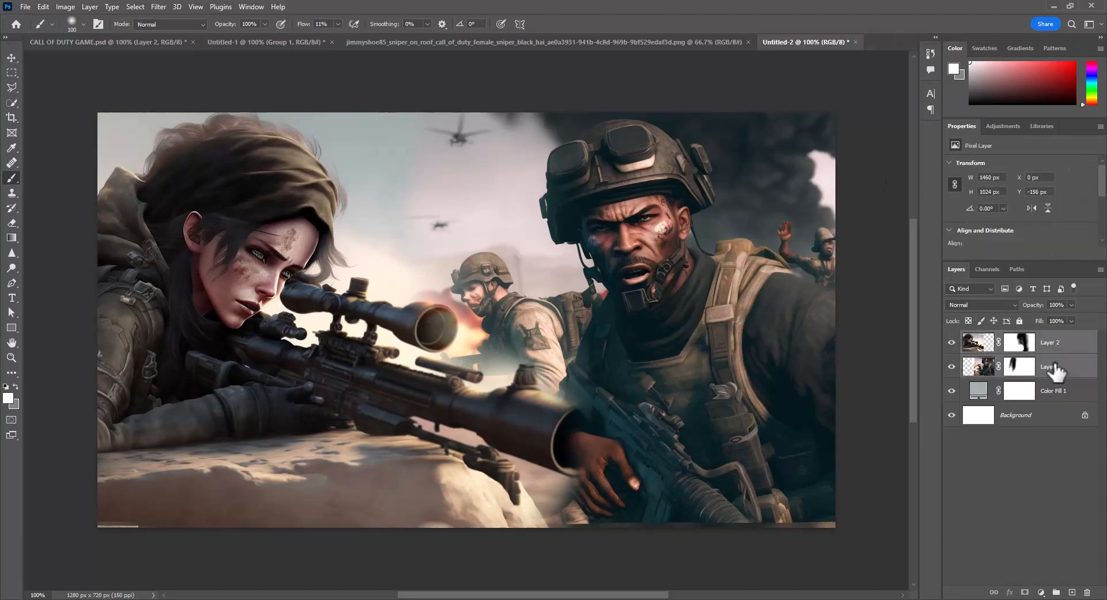
pyautogui.hotkey('ctrl', 'g')
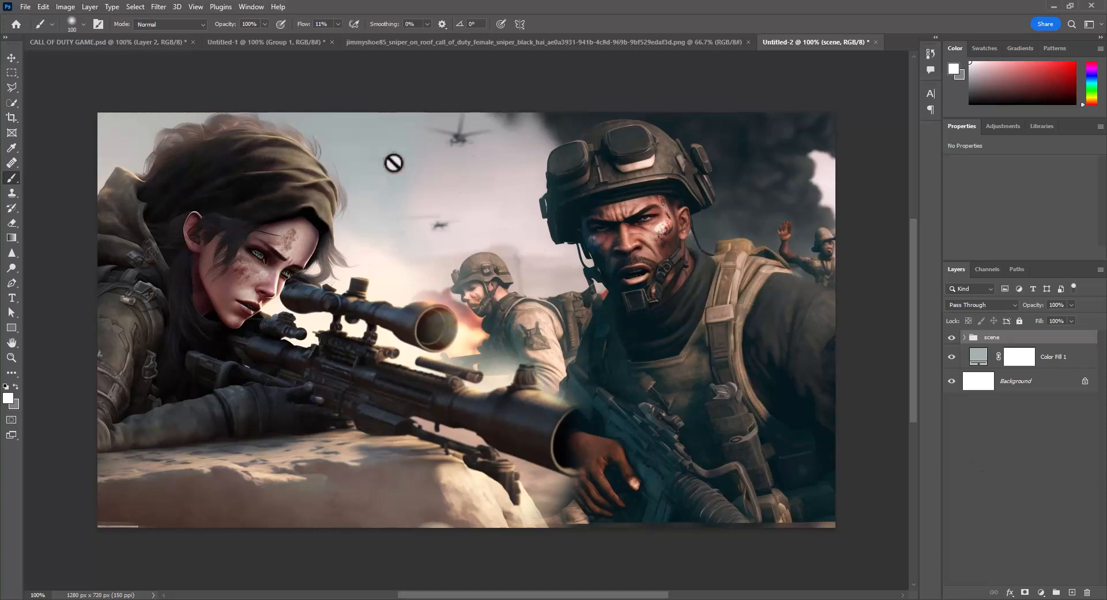
# Add a Vibrance adjustment clipped to the scene group, raise its vibrance, and compare the image with and without it.
pyautogui.click(1042, 593)
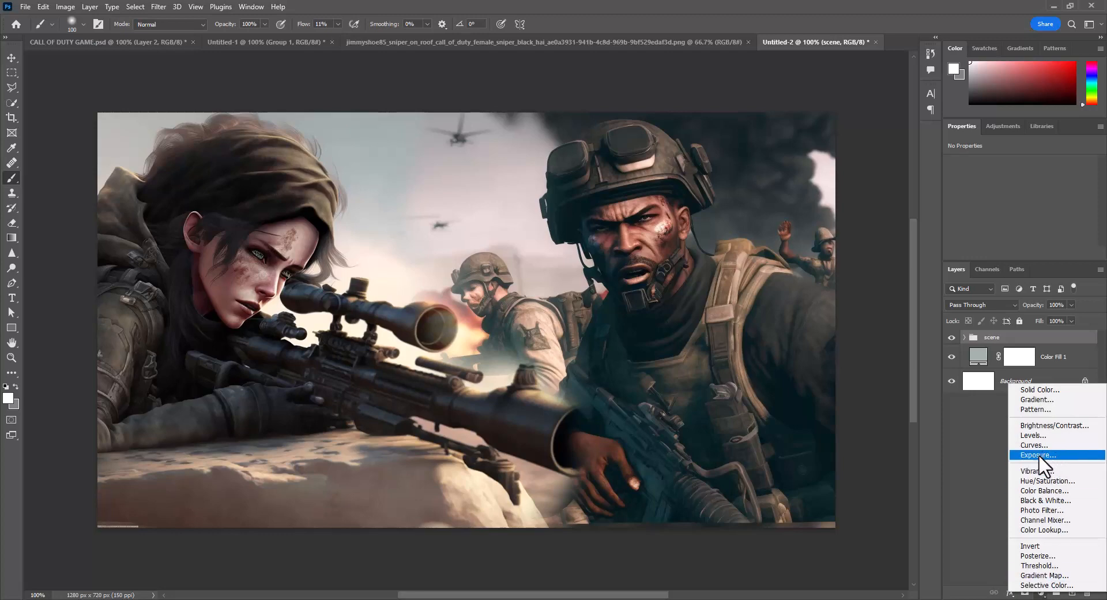
pyautogui.click(1037, 470)
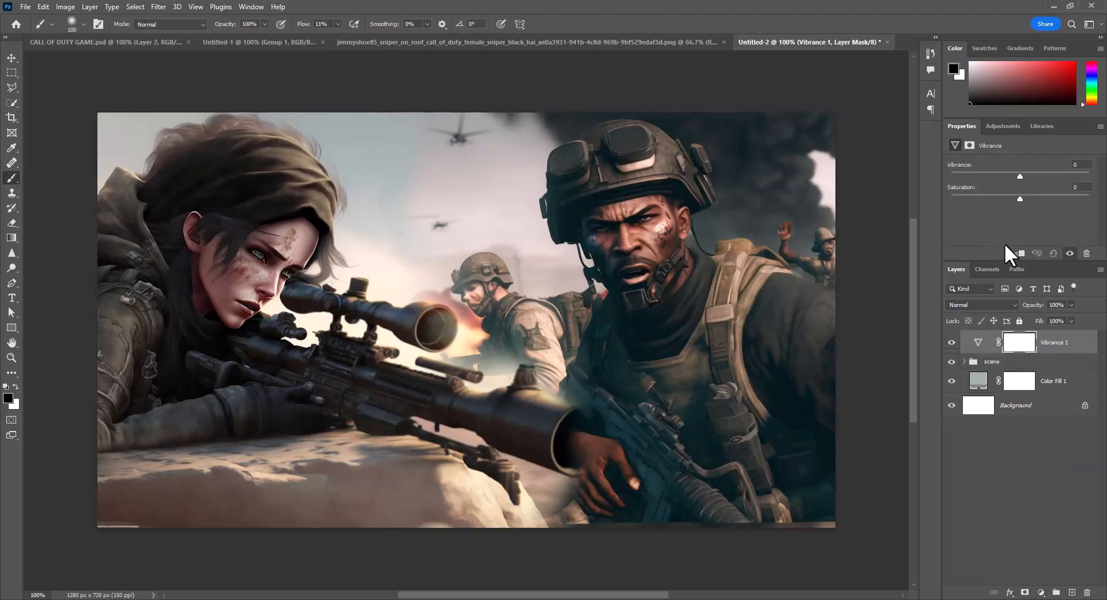
pyautogui.click(1020, 254)
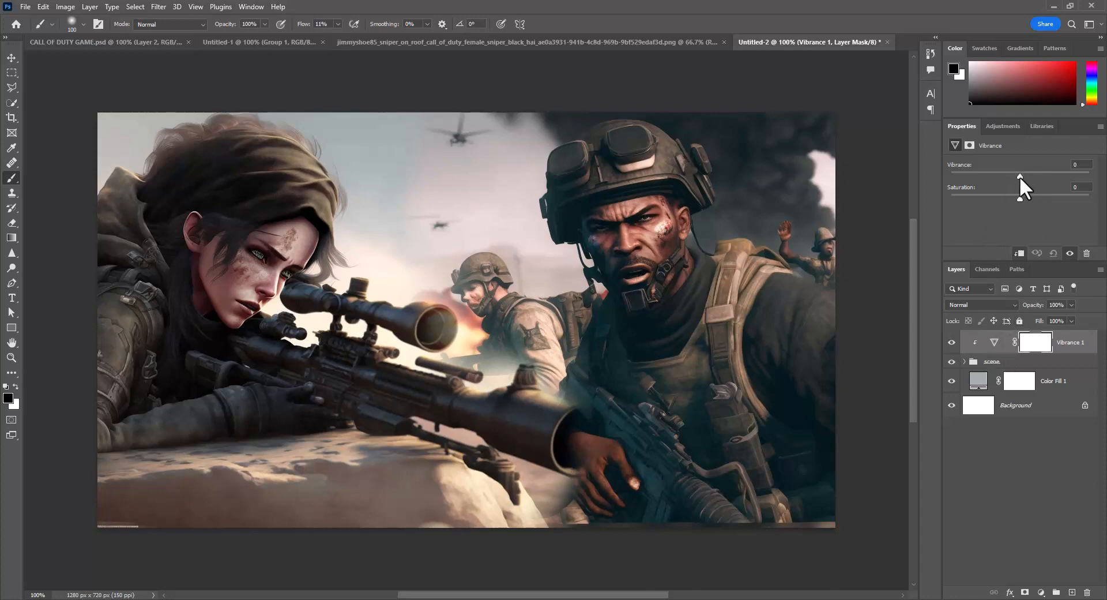
pyautogui.moveTo(1020, 174); pyautogui.dragTo(1024, 175)
pyautogui.moveTo(1047, 176); pyautogui.dragTo(1049, 176)
pyautogui.click(952, 344)
# Draw a rectangle about 380 x 155 px over the sniper's forearm and the rock, and fill it with red.
pyautogui.click(11, 327)
pyautogui.moveTo(155, 385); pyautogui.dragTo(374, 474)
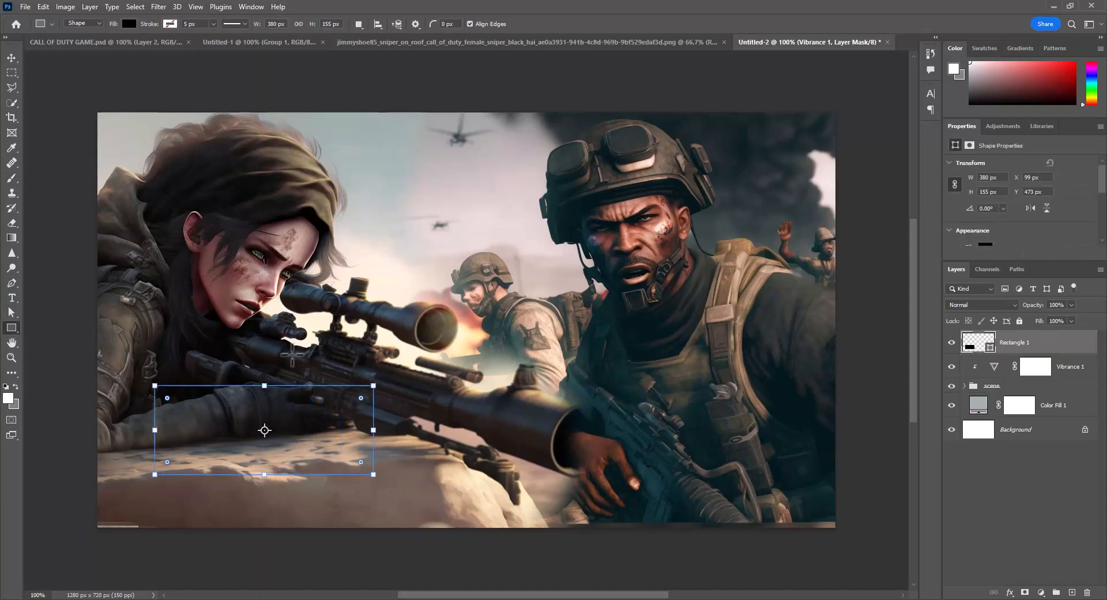
pyautogui.click(130, 25)
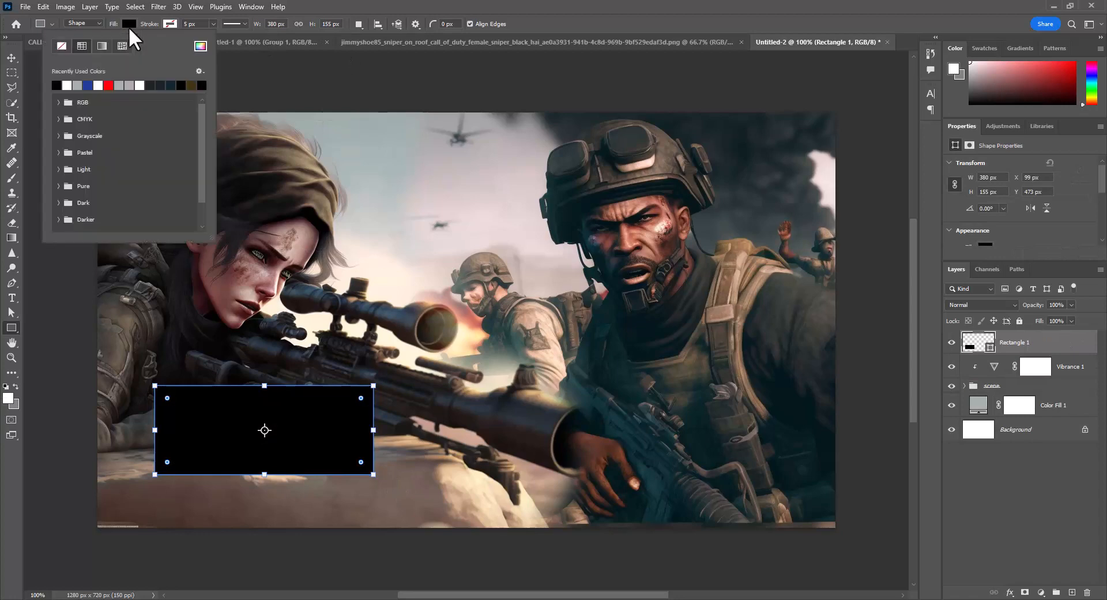
pyautogui.click(109, 85)
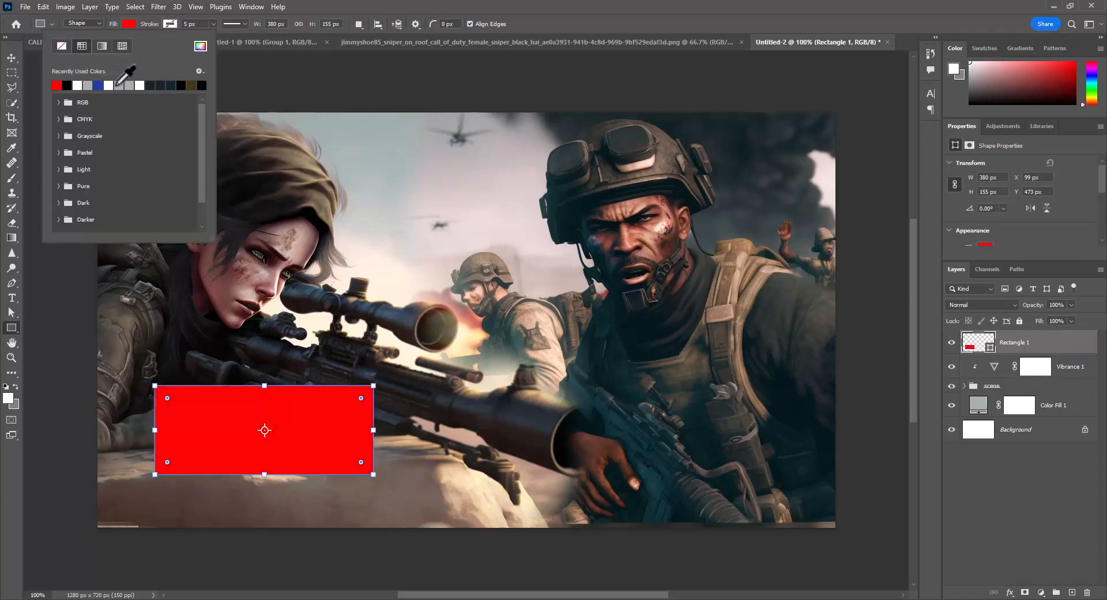
pyautogui.click(363, 2)
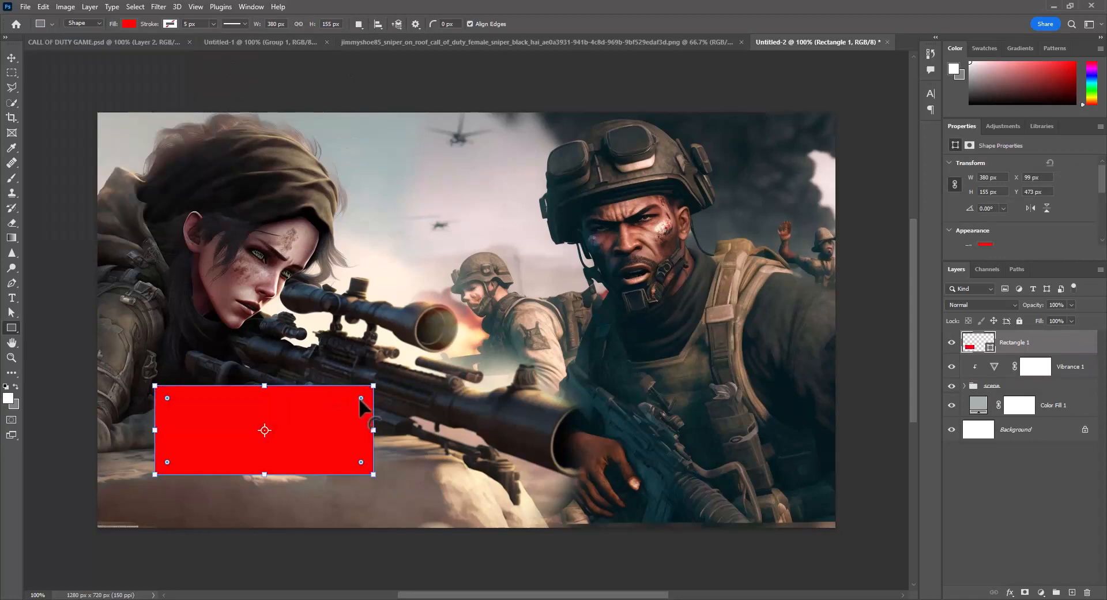
# Round the red rectangle's corners and give it a 4 px white outside Stroke layer style.
pyautogui.moveTo(362, 397); pyautogui.dragTo(354, 406)
pyautogui.doubleClick(1080, 353)
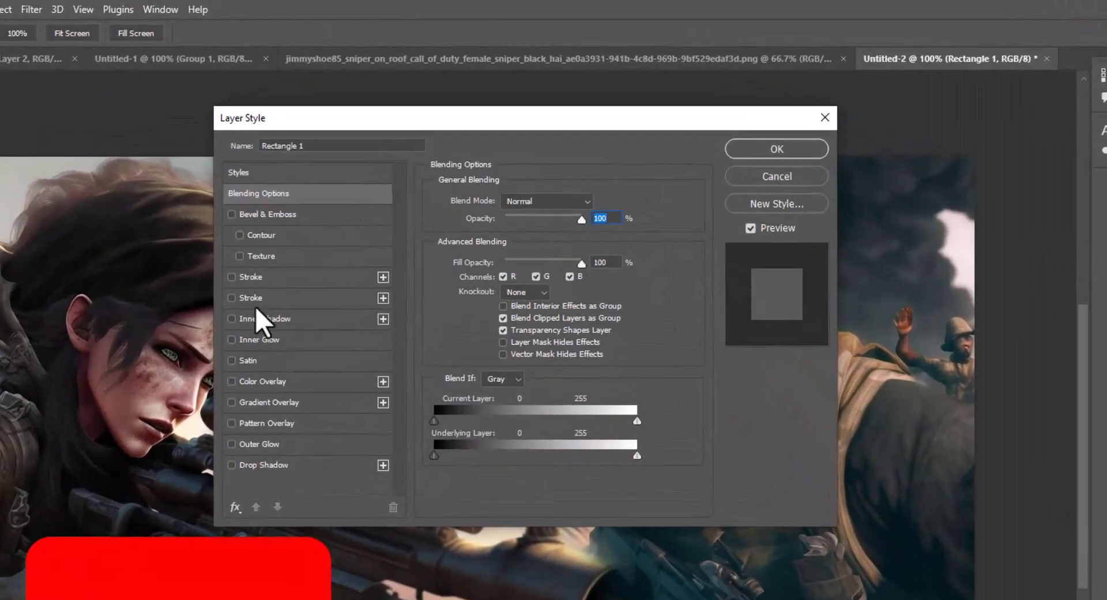
pyautogui.click(237, 300)
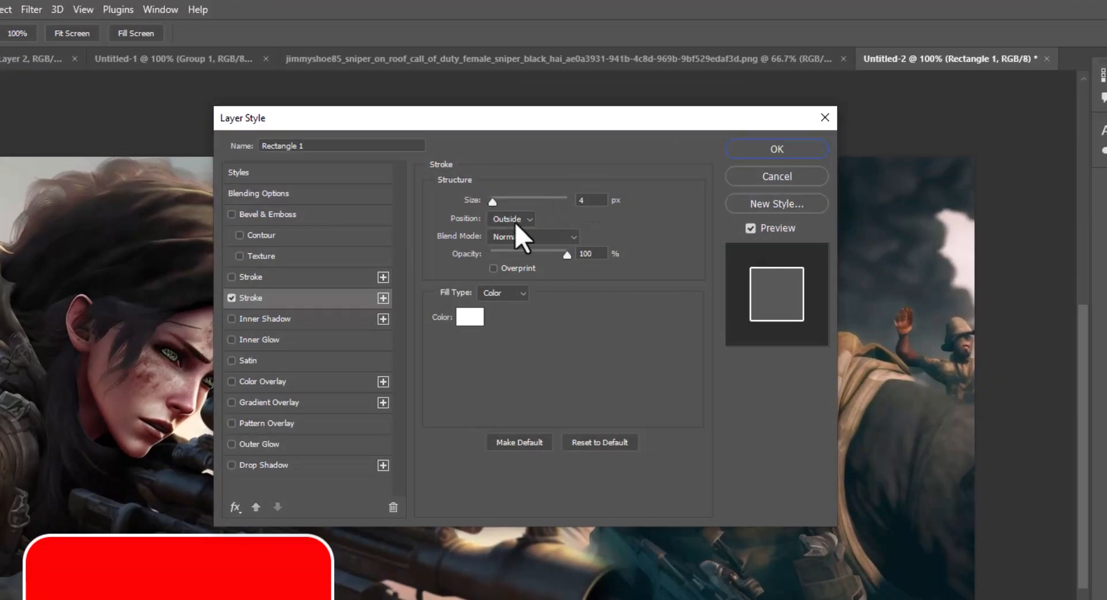
pyautogui.click(779, 148)
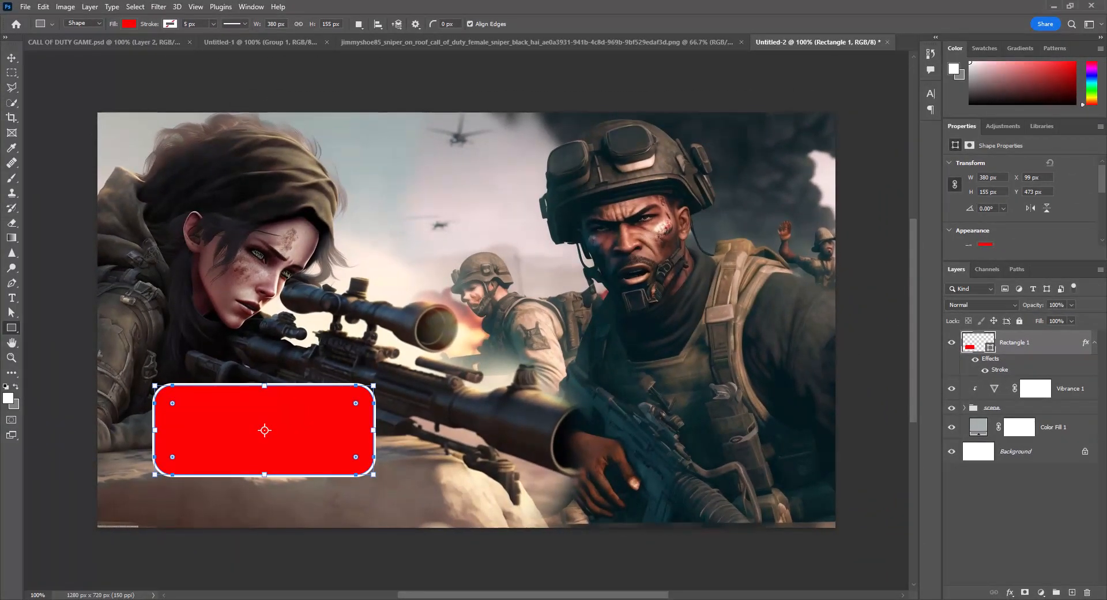
pyautogui.click(11, 294)
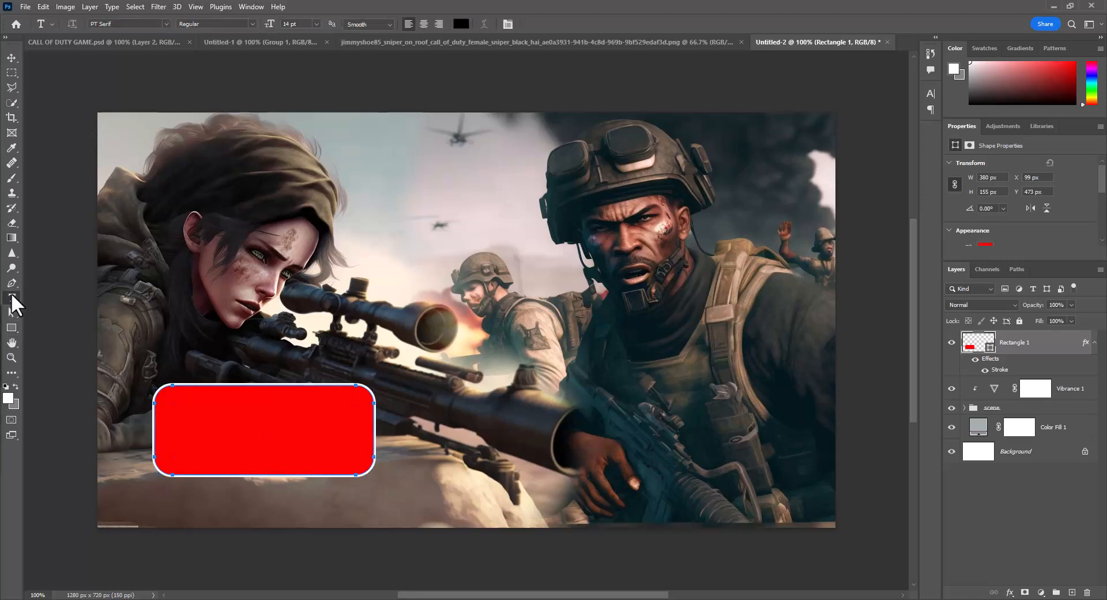
pyautogui.doubleClick(560, 8)
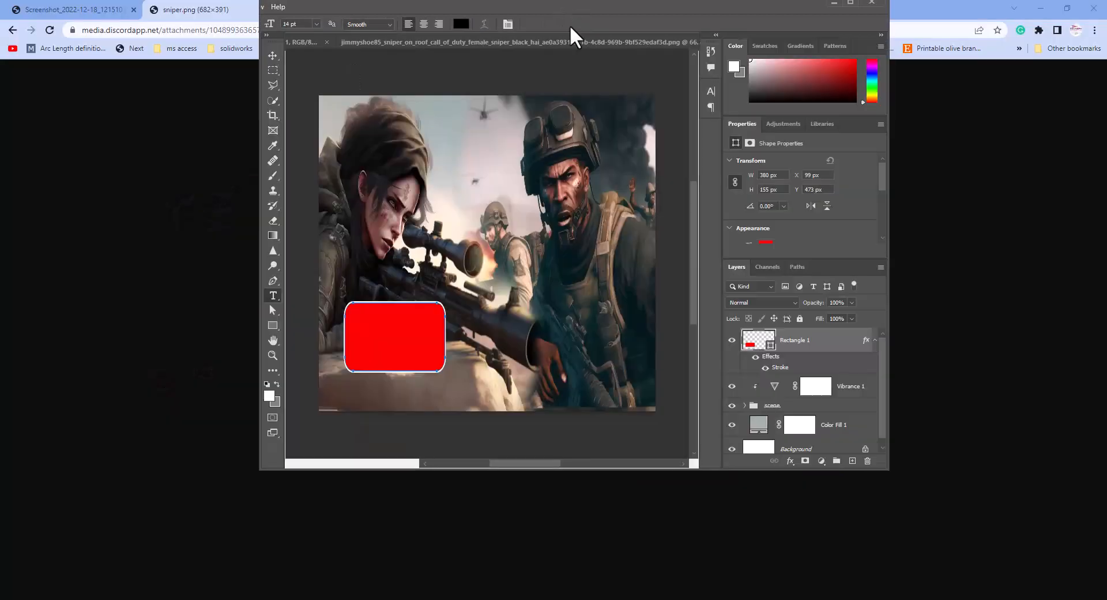
pyautogui.click(850, 6)
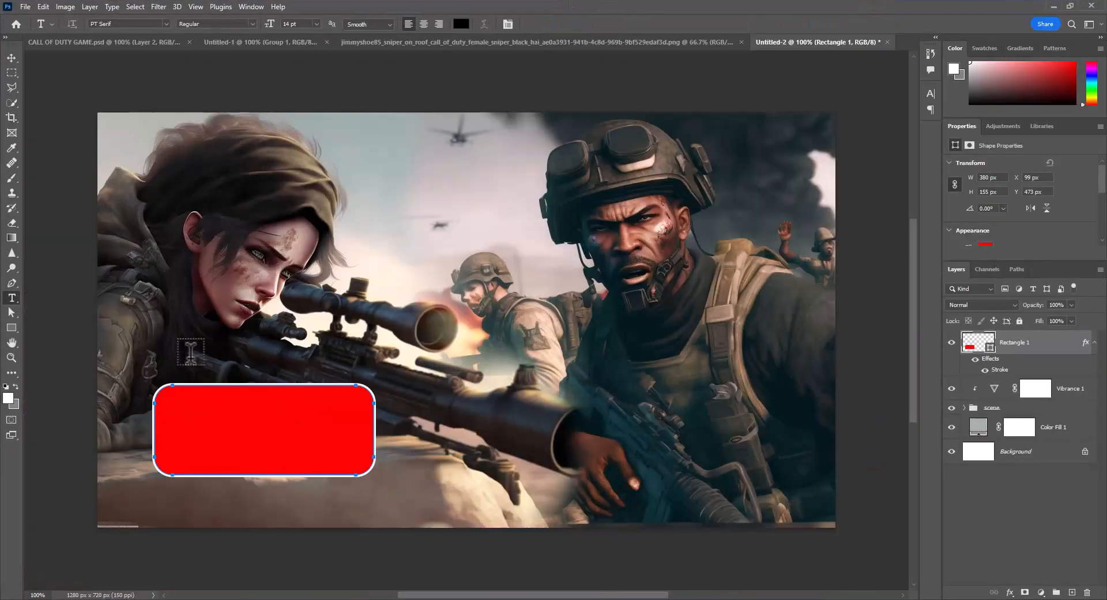
# Move the red rectangle toward the canvas's lower left corner, to about X 38 px and Y 517 px.
pyautogui.click(12, 57)
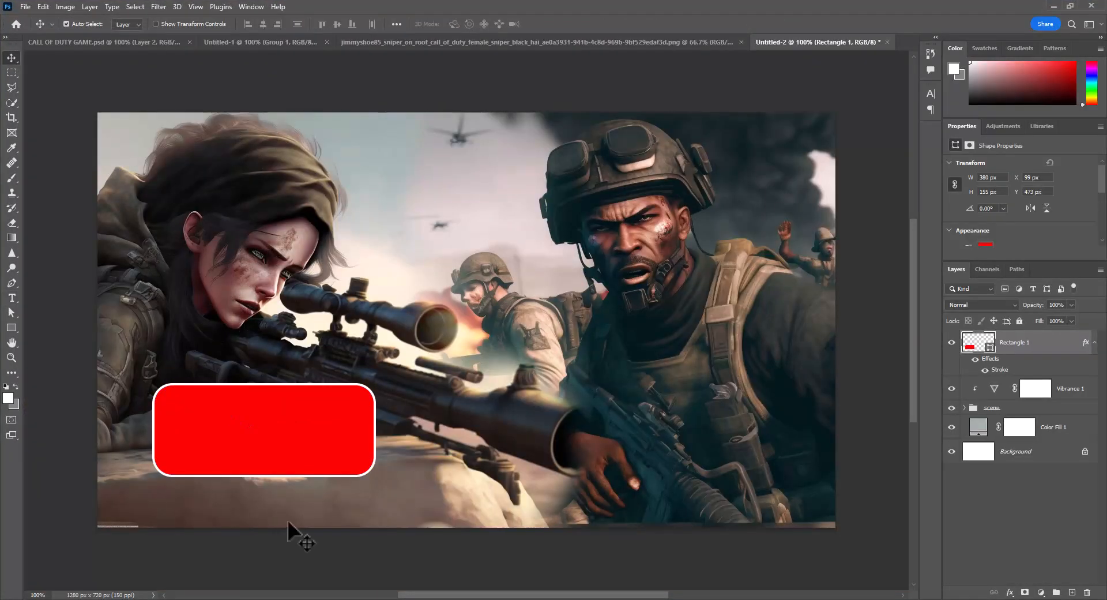
pyautogui.moveTo(271, 455); pyautogui.dragTo(237, 458)
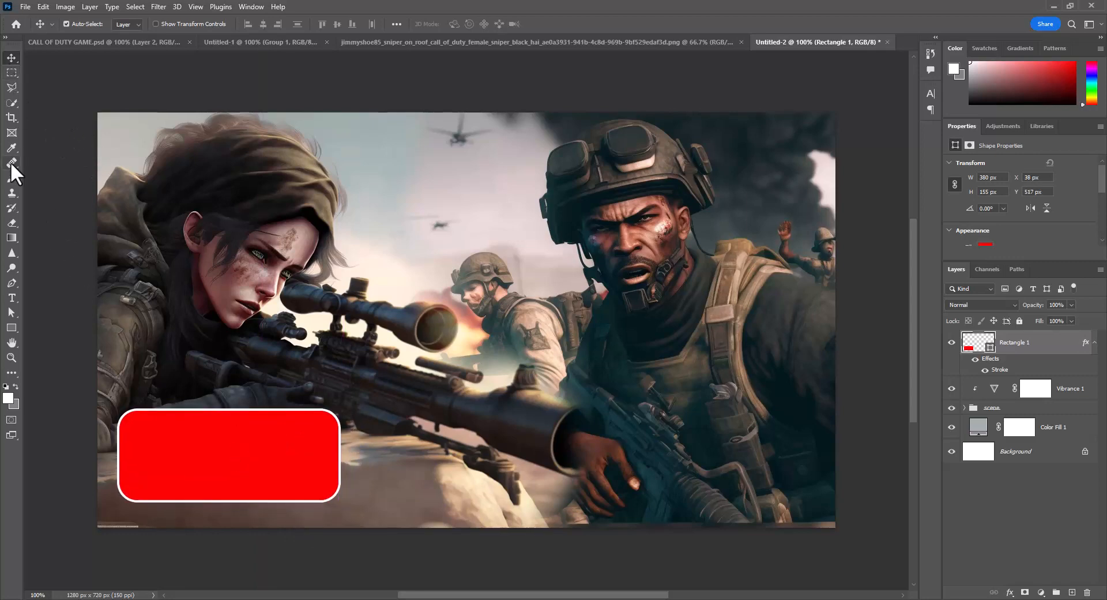
# Start a text line above the red rectangle and set its text color to white.
pyautogui.click(10, 295)
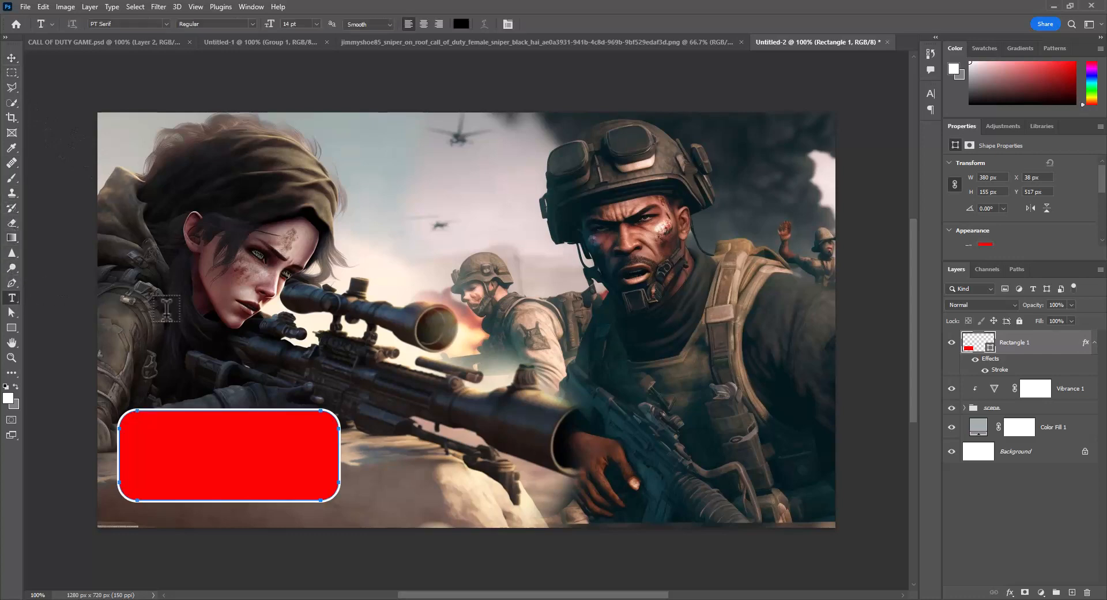
pyautogui.click(148, 341)
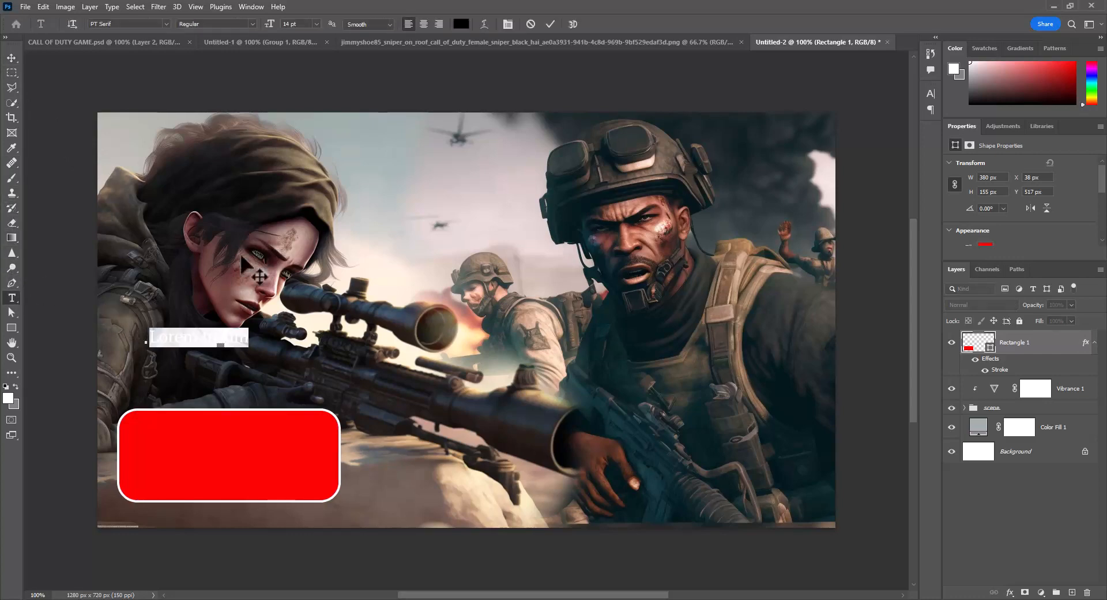
pyautogui.click(461, 24)
pyautogui.moveTo(738, 176); pyautogui.dragTo(681, 114)
pyautogui.click(943, 109)
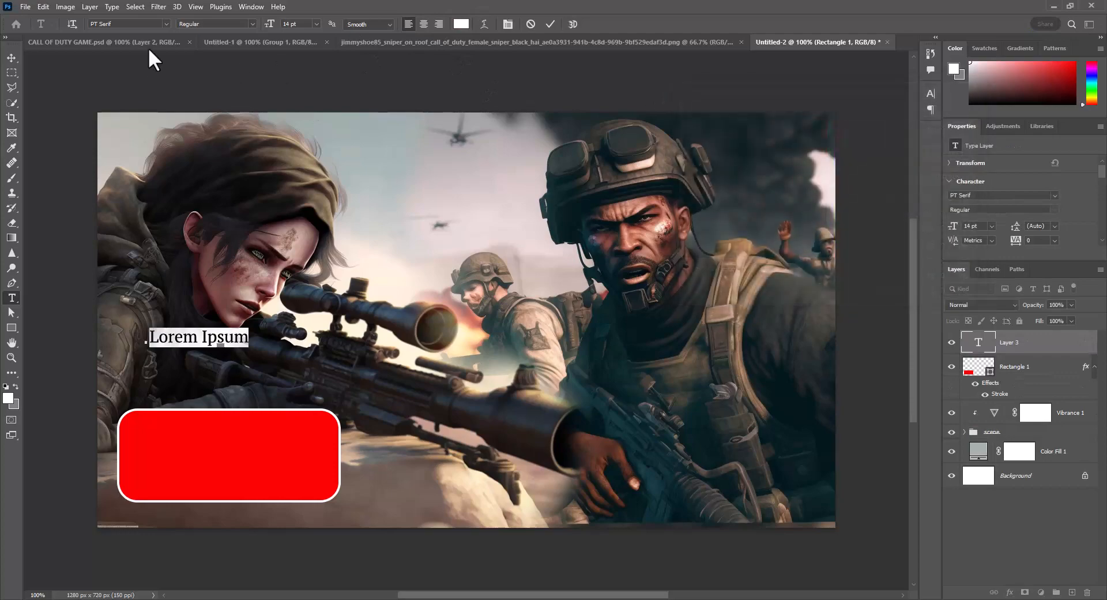
# Set the new text's font to Rama Gothic M Heavy.
pyautogui.click(164, 24)
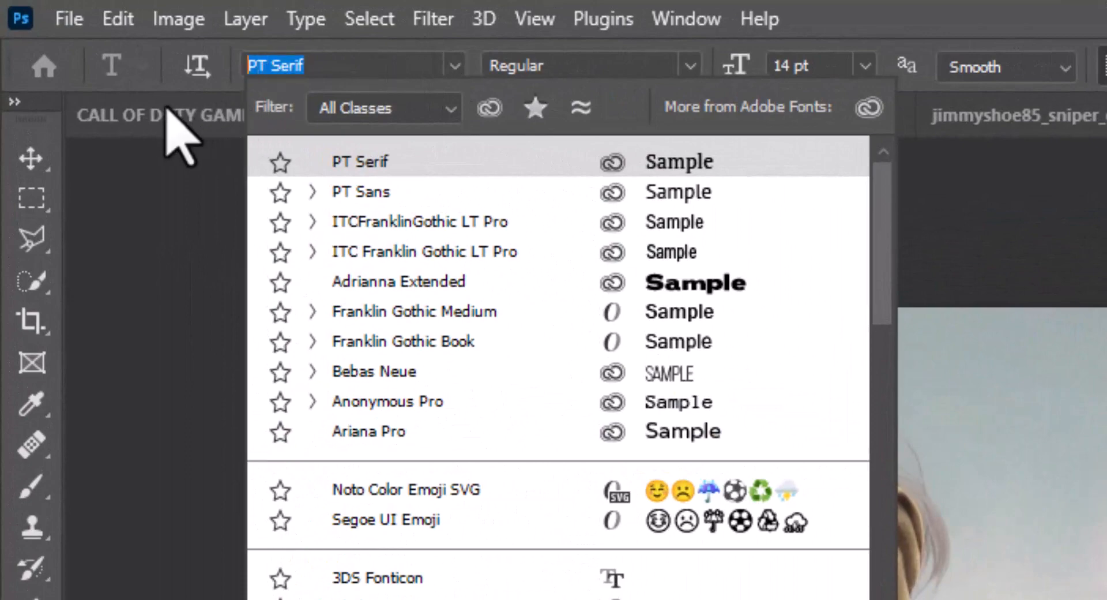
pyautogui.write('ra')
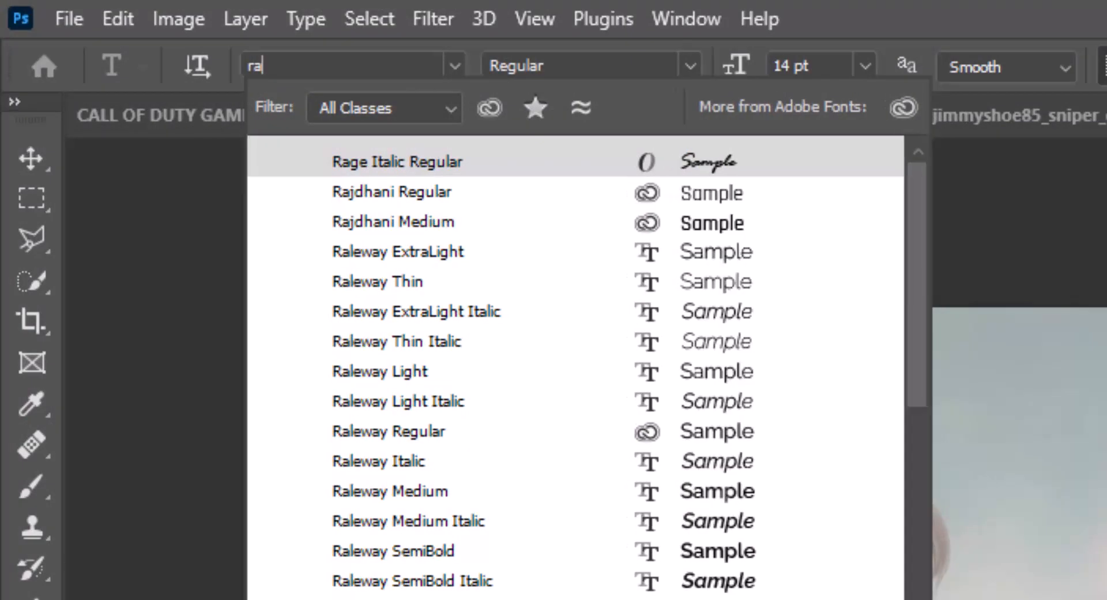
pyautogui.write('ma Gothic M')
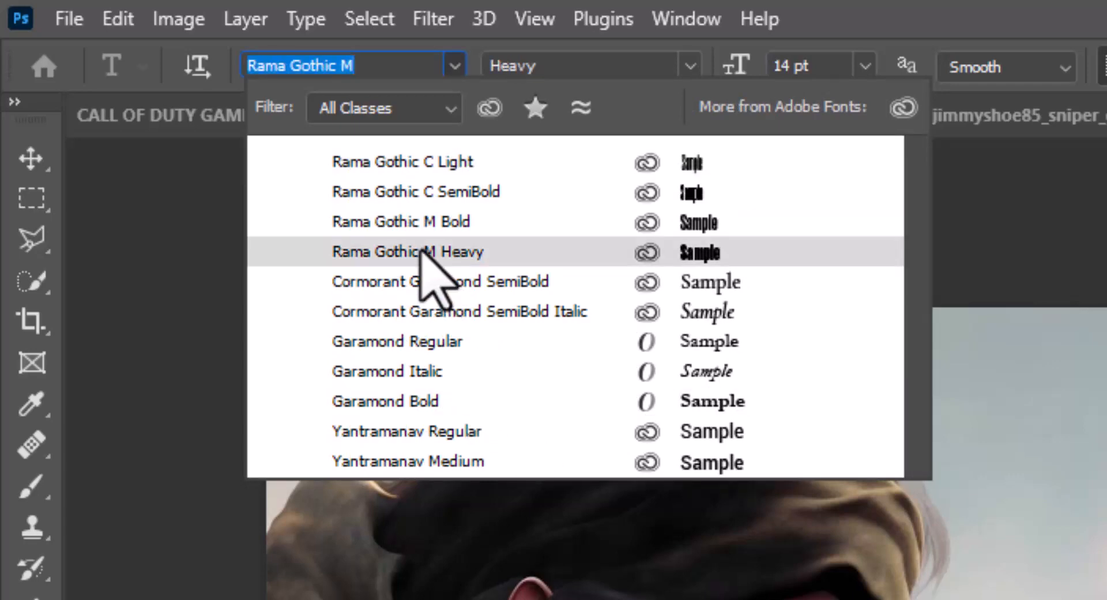
pyautogui.click(426, 254)
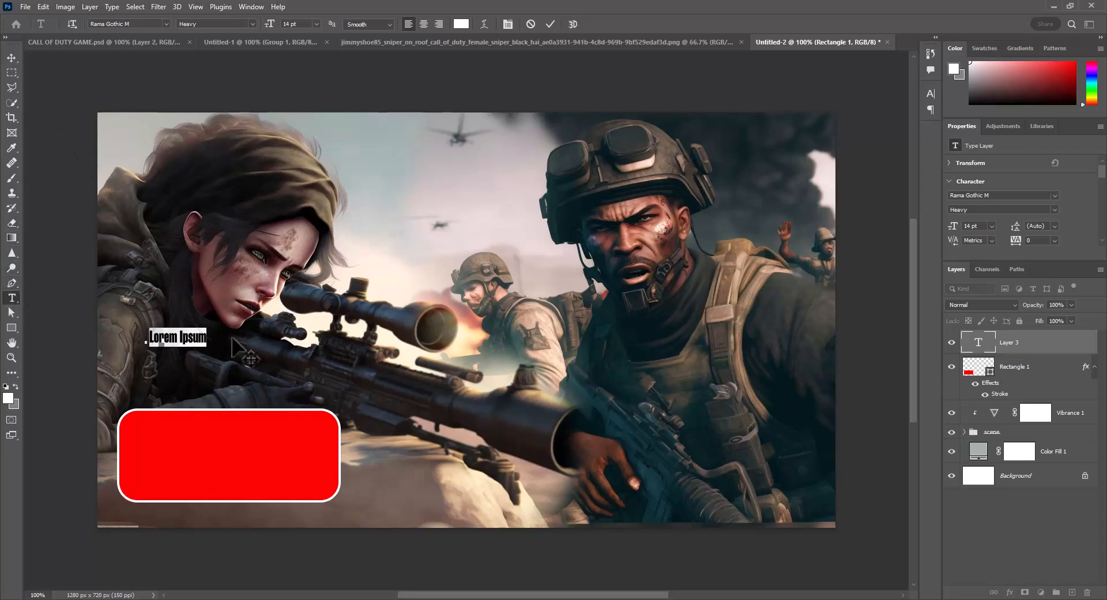
# Select the whole placeholder text and set its font size to 62 pt.
pyautogui.click(204, 336)
pyautogui.tripleClick(187, 333)
pyautogui.click(295, 23)
pyautogui.write('62')
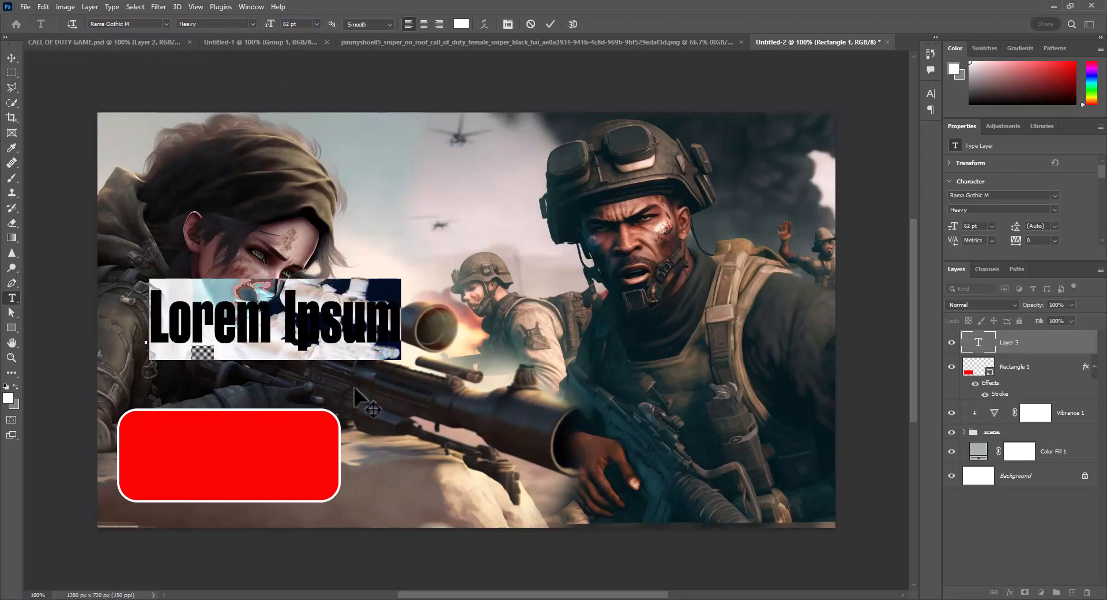
# Replace the placeholder with "CALL DUTY", leaving a wide gap between the words, and position the text just above the red rectangle.
pyautogui.moveTo(361, 398); pyautogui.dragTo(317, 434)
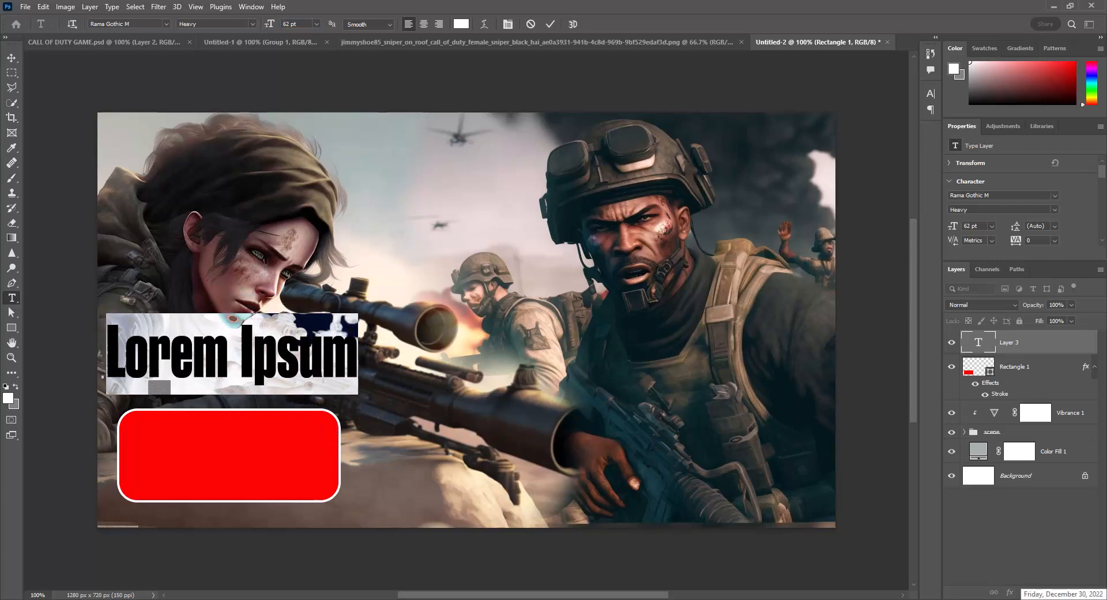
pyautogui.write('CALL')
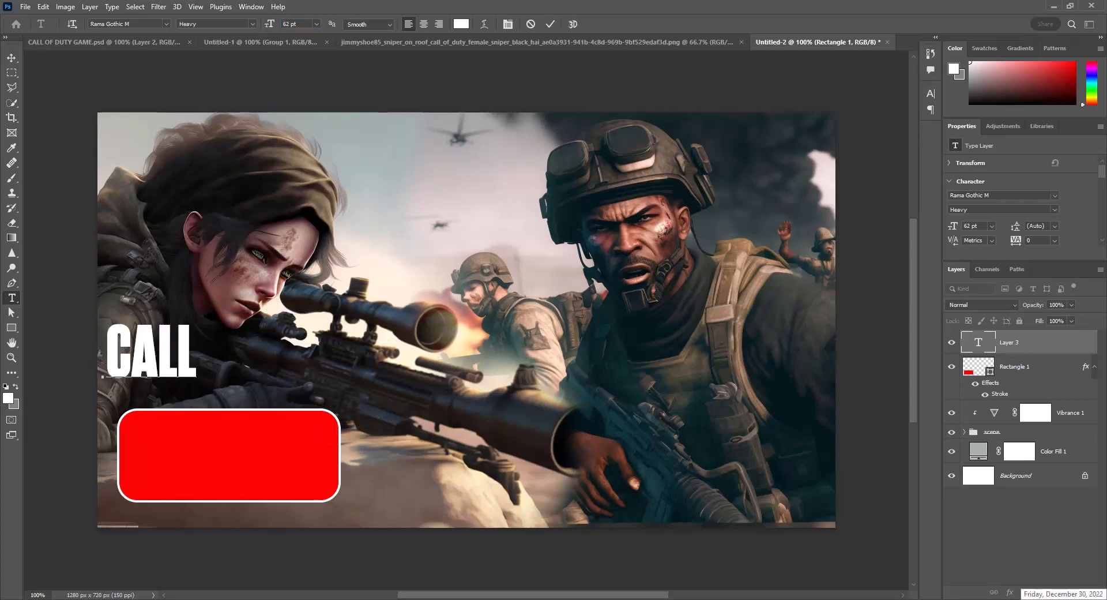
pyautogui.write(' D UTY')
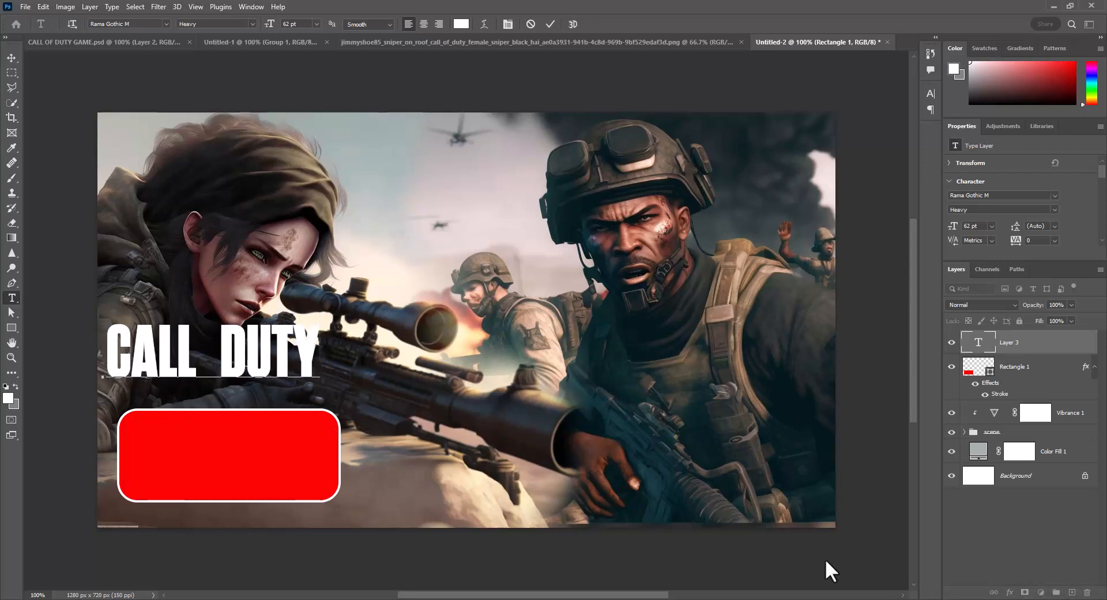
pyautogui.moveTo(316, 398); pyautogui.dragTo(361, 431)
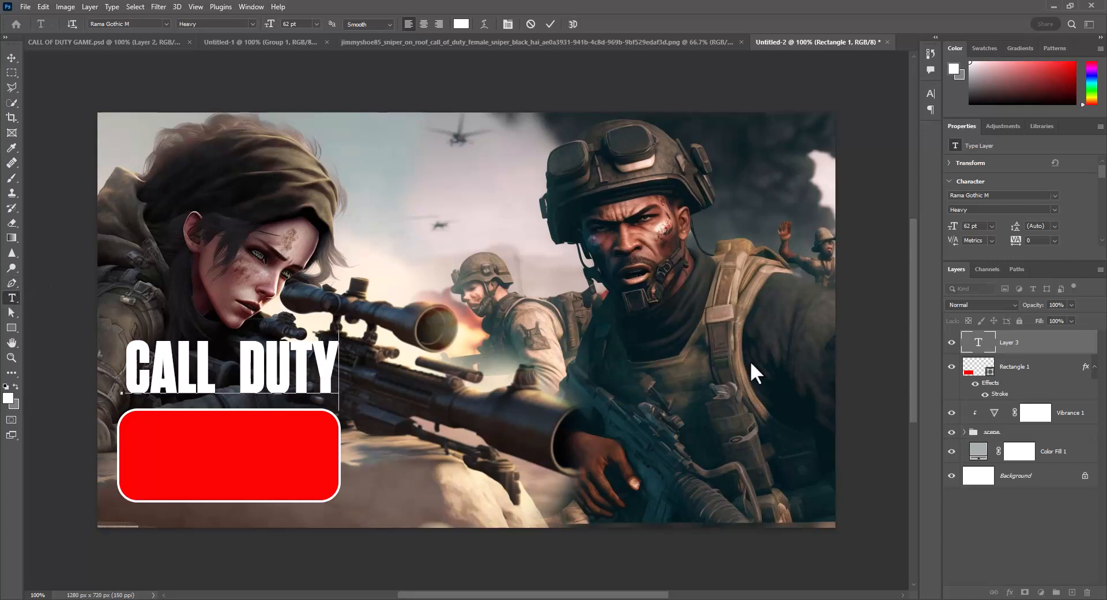
pyautogui.click(1030, 340)
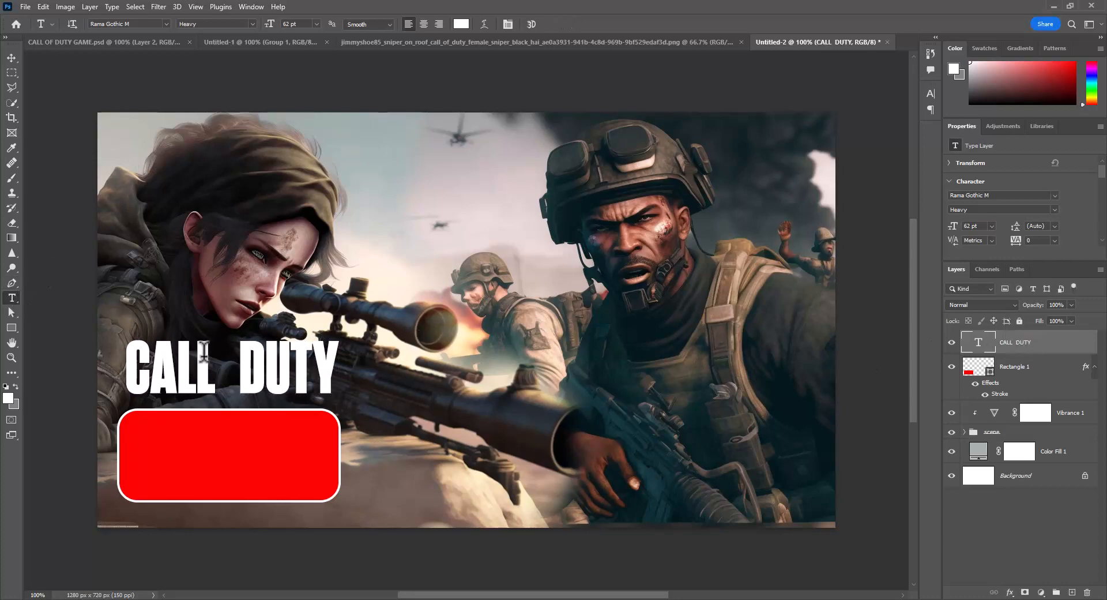
# Add a separate 16 pt text reading "OF" over the sniper's face, above the CALL DUTY title.
pyautogui.click(228, 291)
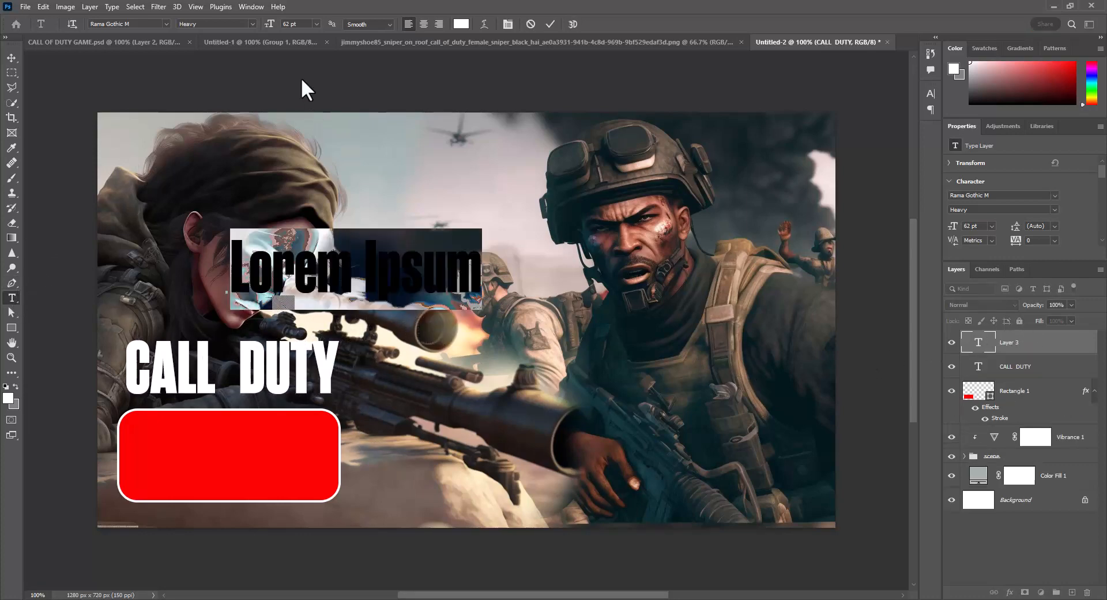
pyautogui.click(291, 24)
pyautogui.write('16')
pyautogui.press('Return')
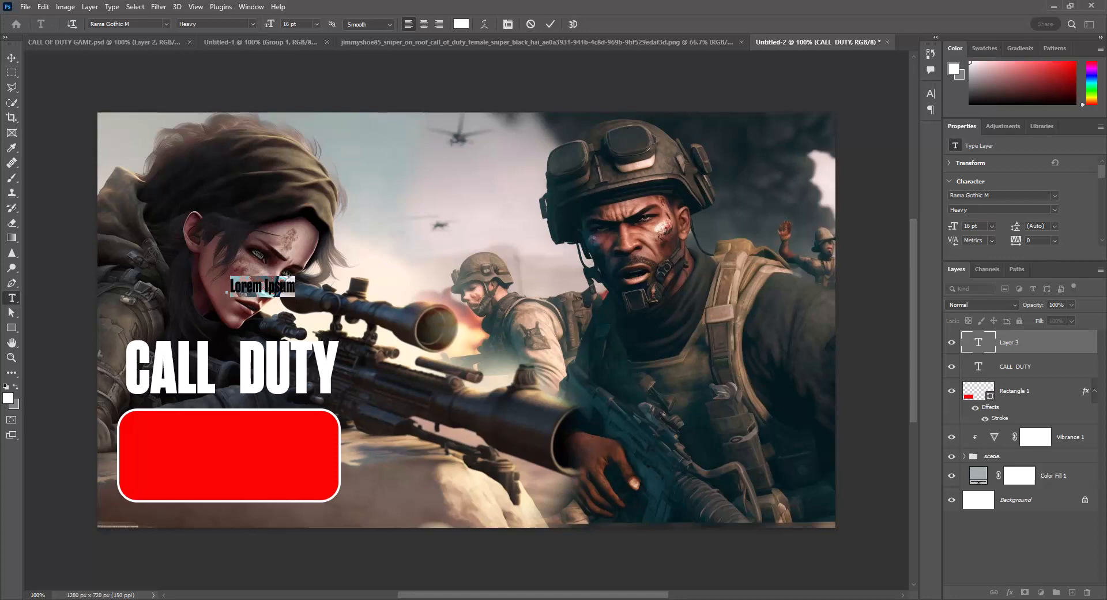
pyautogui.write('OF')
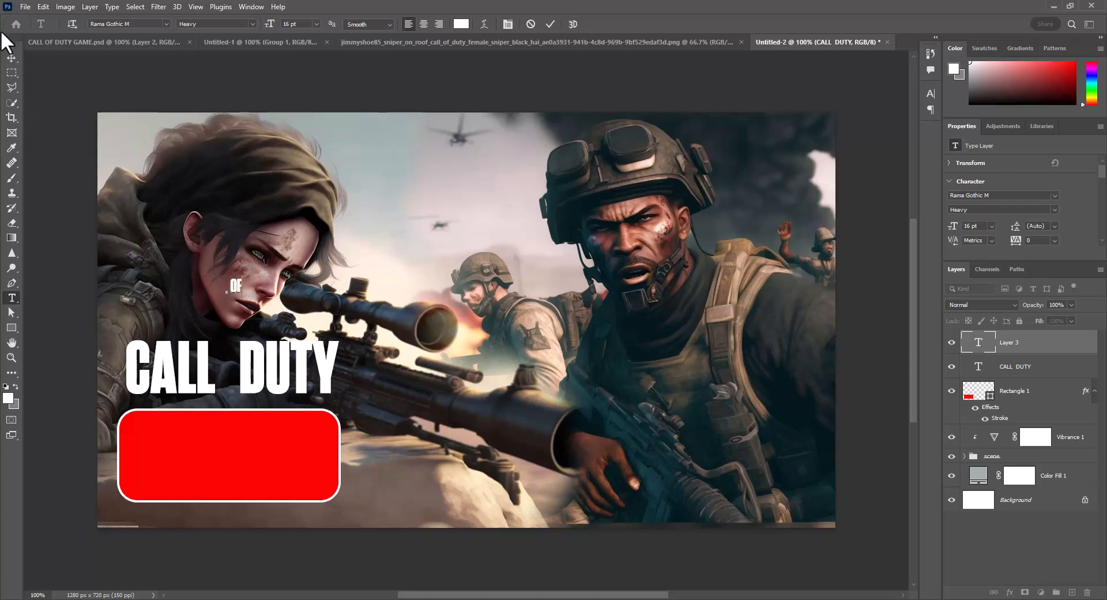
# Move the small "OF" text into the gap between CALL and DUTY in the title.
pyautogui.click(11, 57)
pyautogui.moveTo(233, 292); pyautogui.dragTo(227, 371)
pyautogui.click(392, 390)
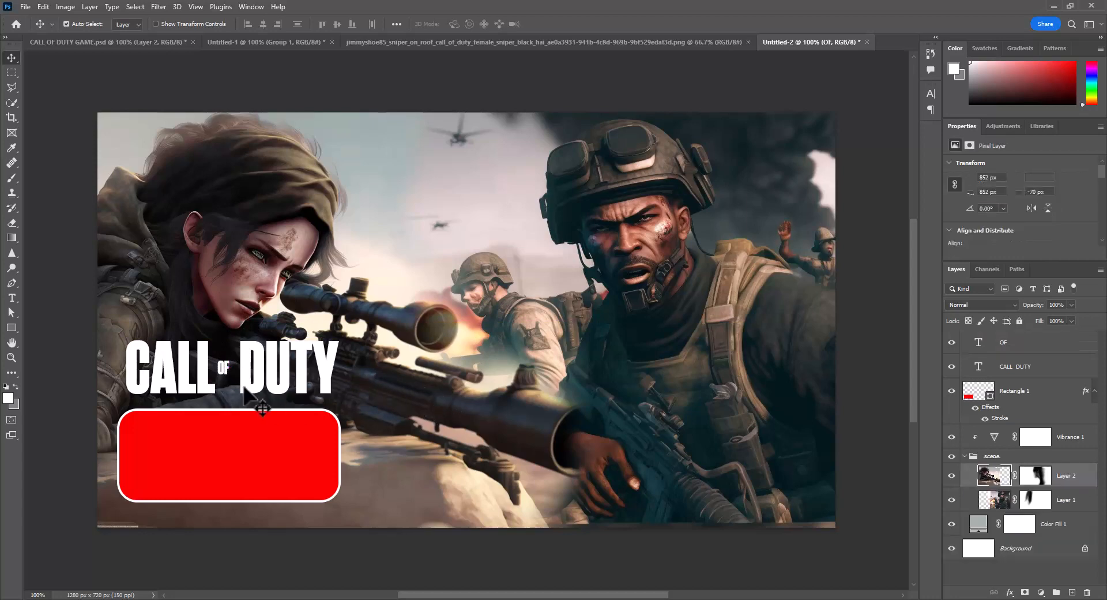
pyautogui.click(223, 369)
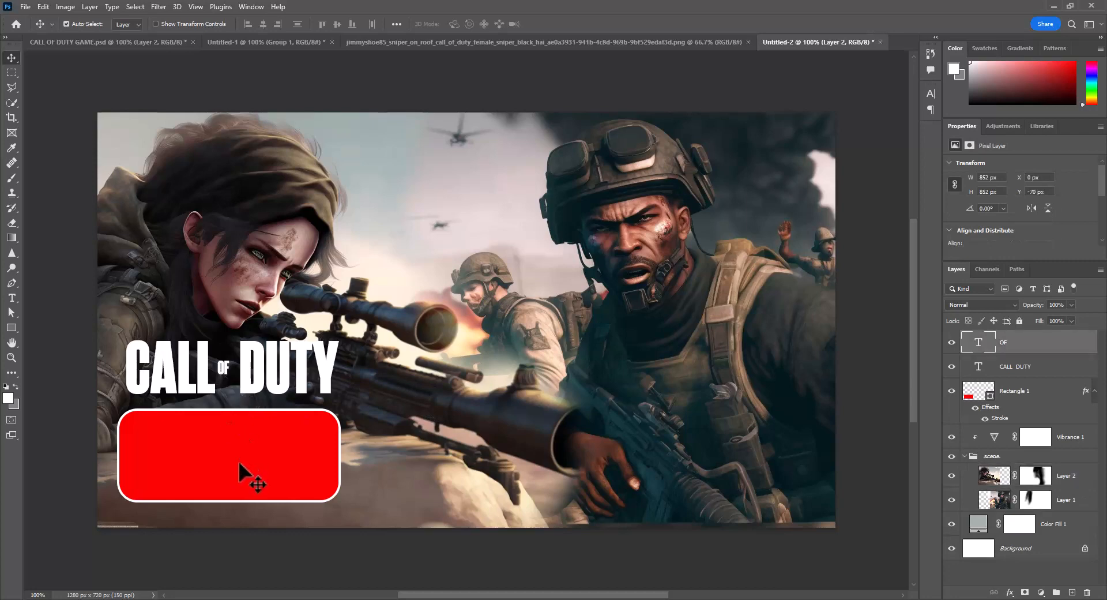
# Add a separate text reading "FULL GAME PLAY" on the image beside the red rectangle.
pyautogui.click(12, 298)
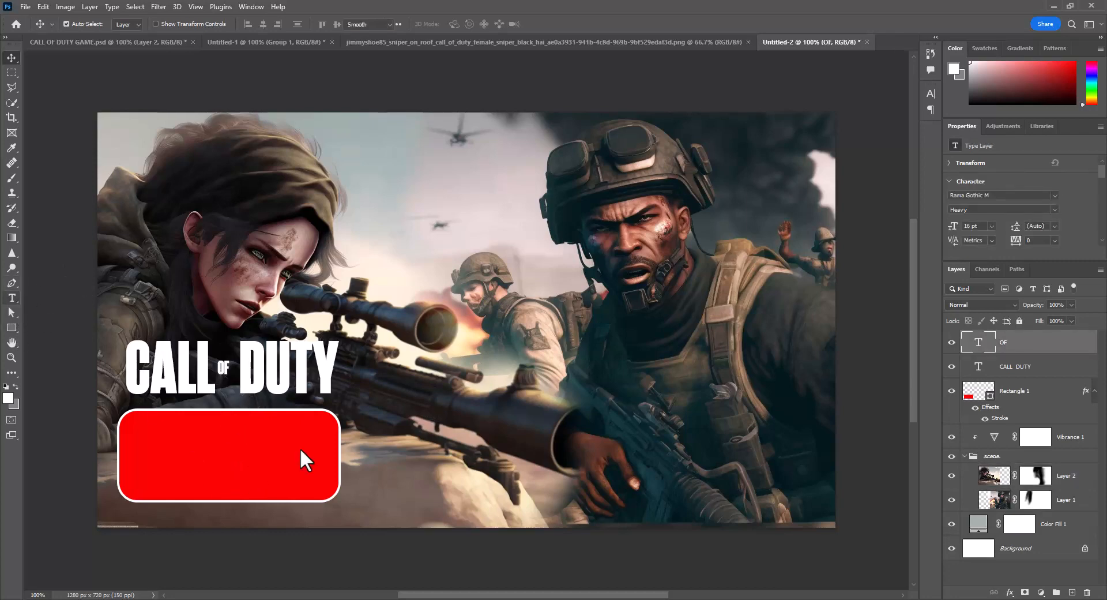
pyautogui.click(400, 443)
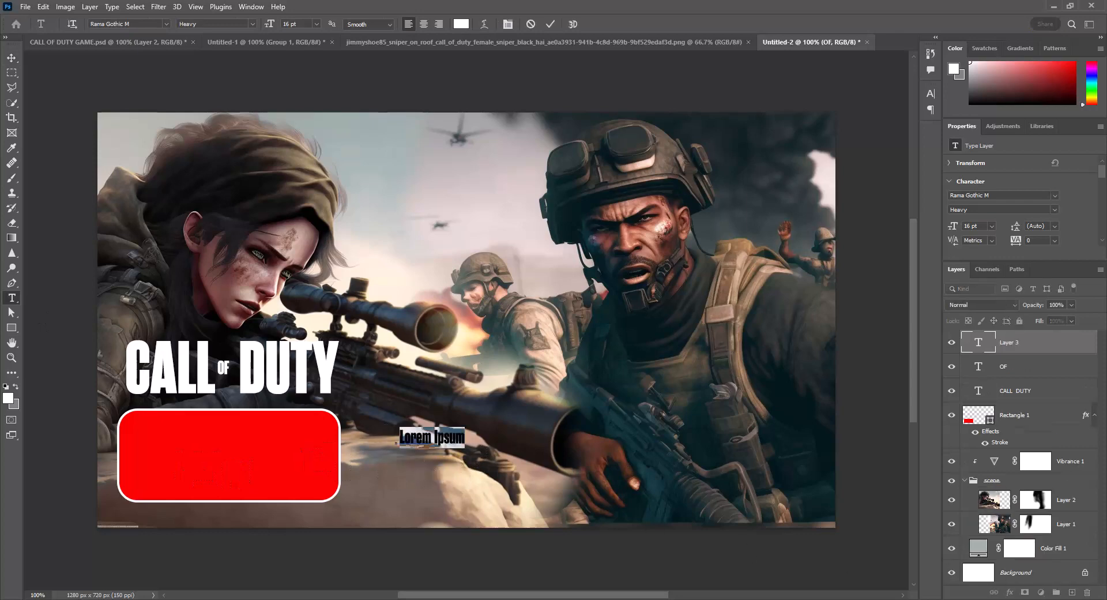
pyautogui.write('FULL GAM')
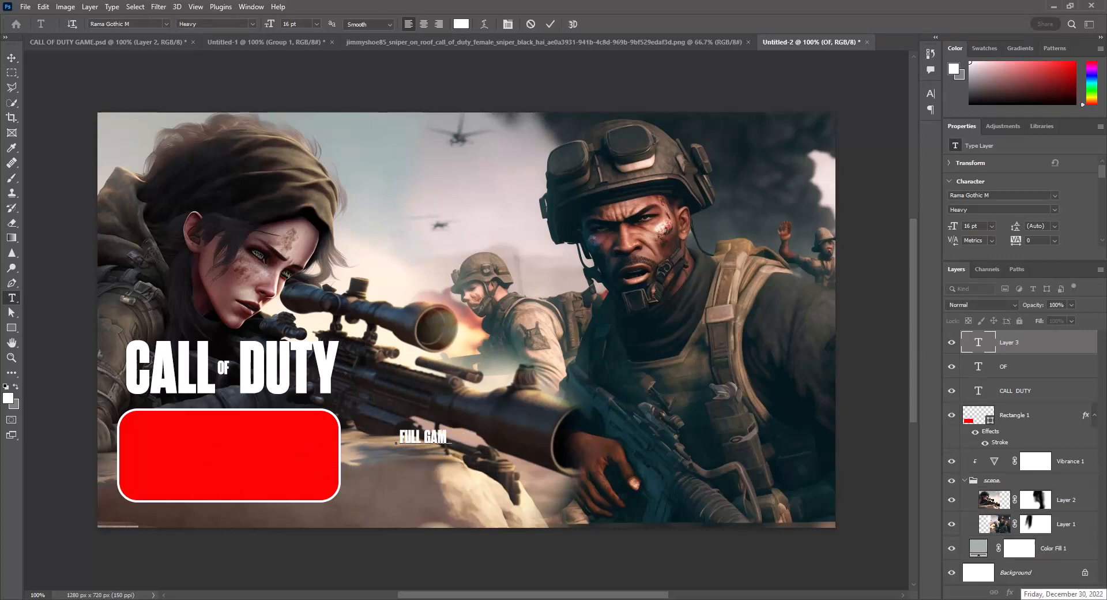
pyautogui.write('E PLAY')
# Set the whole FULL GAME PLAY text to 40 pt and position it inside the red rectangle.
pyautogui.moveTo(480, 439); pyautogui.dragTo(336, 432)
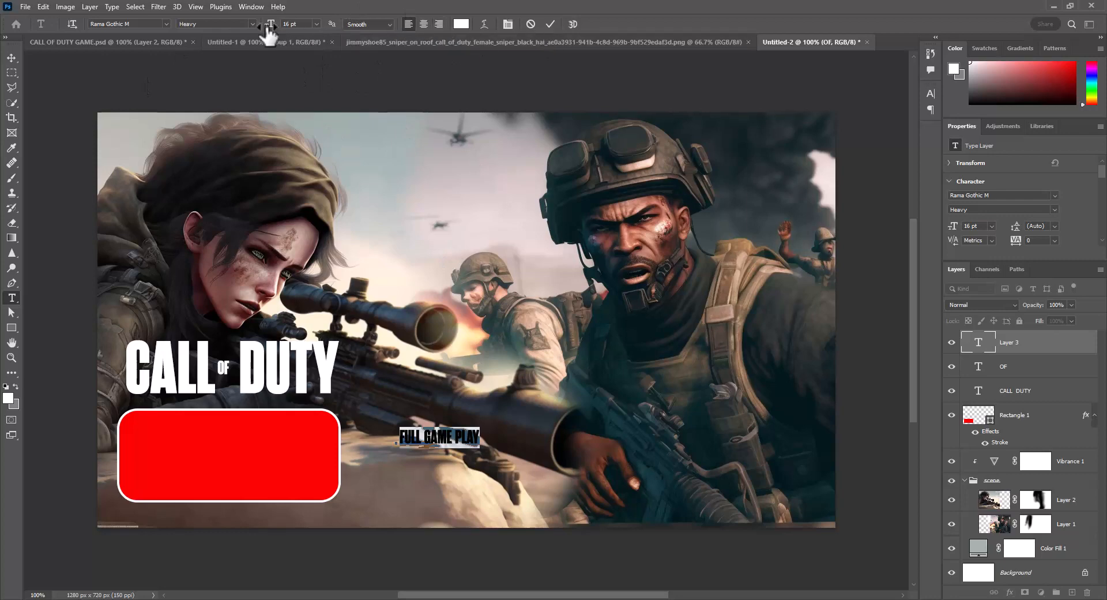
pyautogui.click(316, 24)
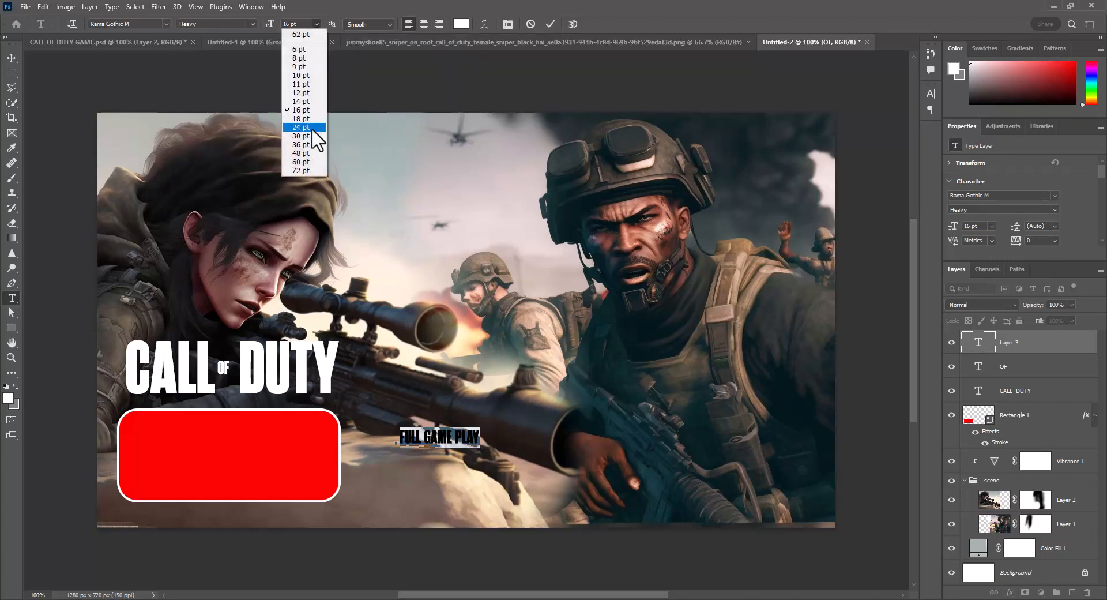
pyautogui.click(306, 4)
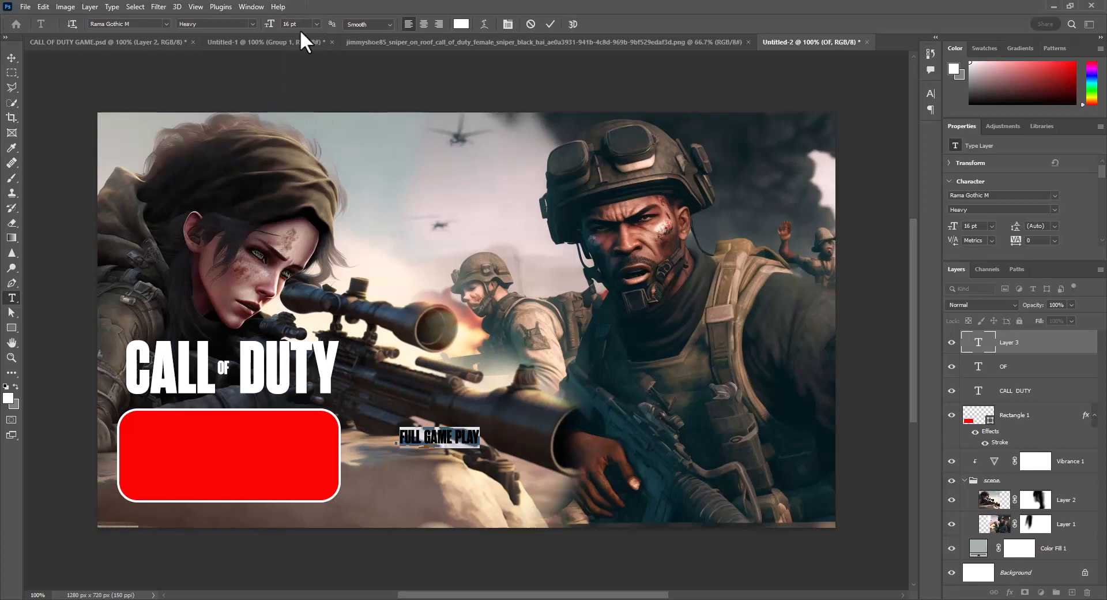
pyautogui.write('40')
pyautogui.moveTo(497, 481); pyautogui.dragTo(218, 503)
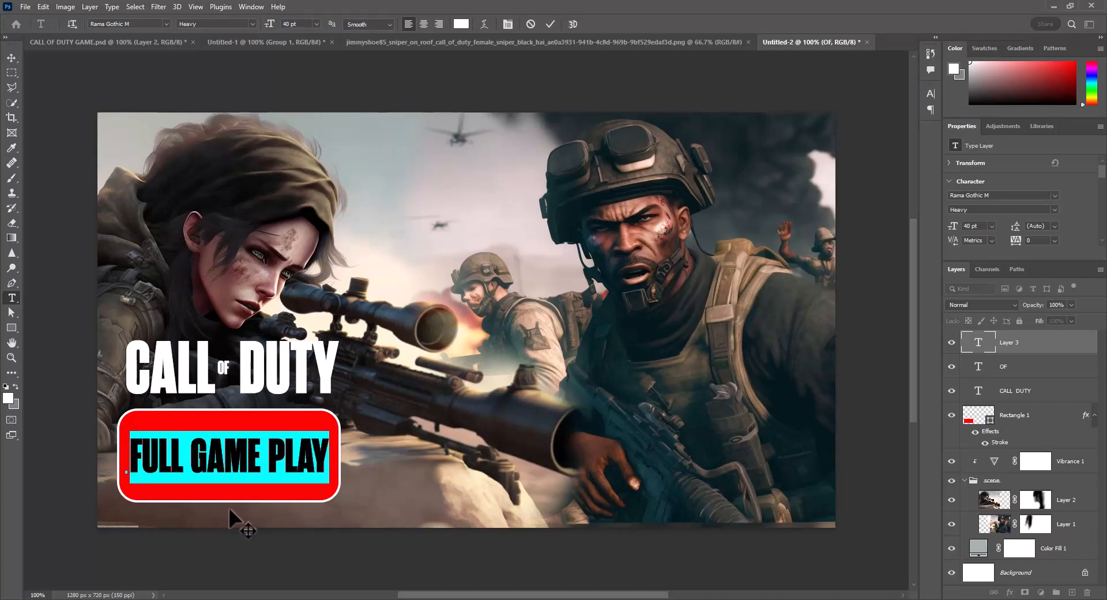
pyautogui.moveTo(386, 426); pyautogui.dragTo(388, 425)
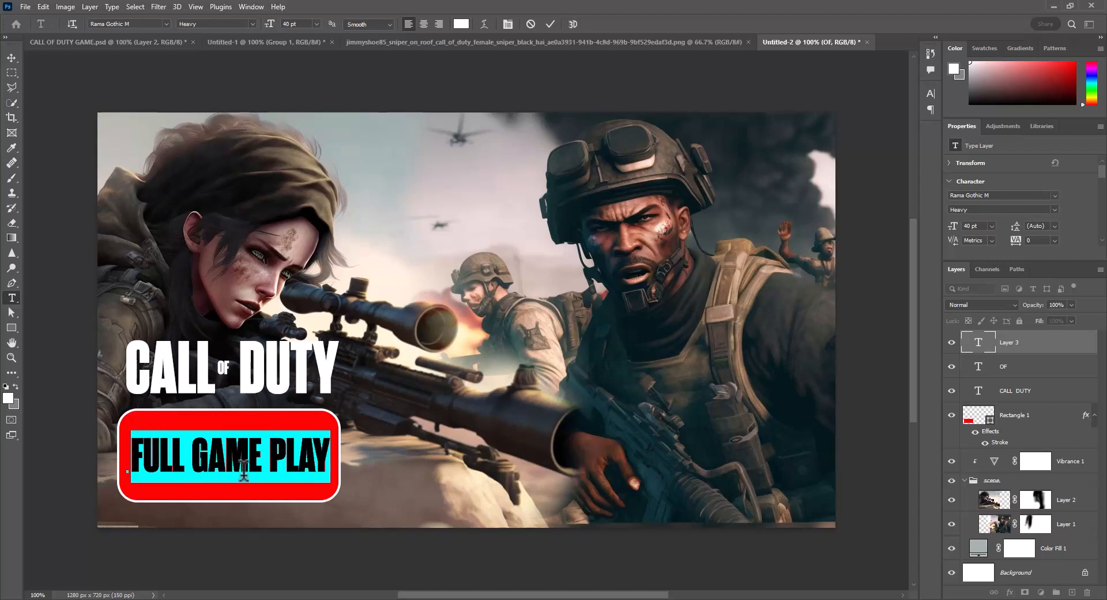
# Centre the red rectangle and FULL GAME PLAY text horizontally and vertically within a rectangular marquee around the banner, and clear the selection.
pyautogui.click(14, 72)
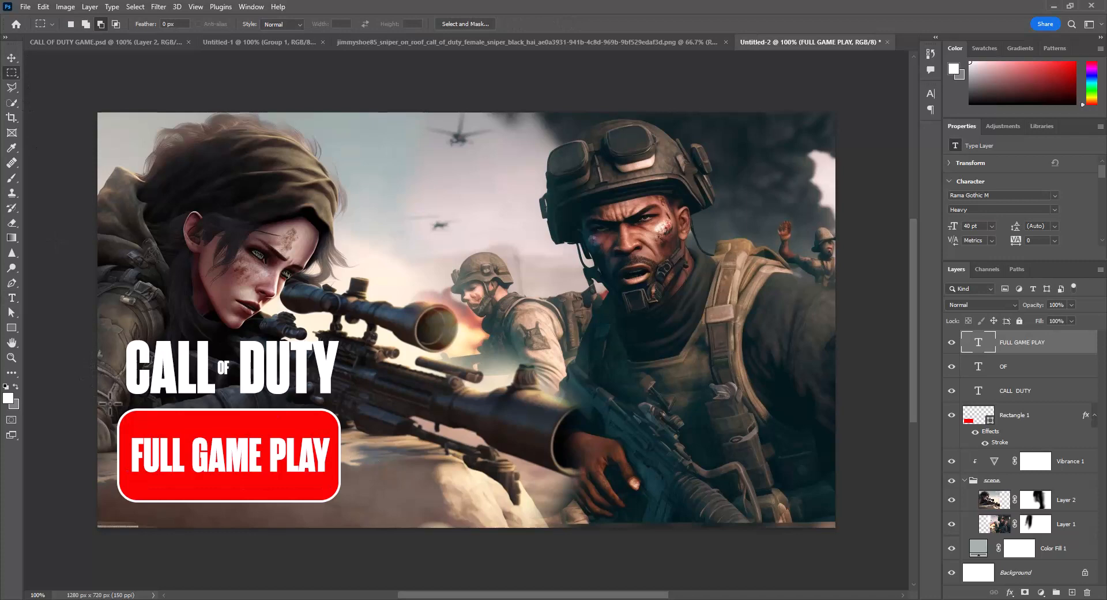
pyautogui.moveTo(110, 402); pyautogui.dragTo(360, 512)
pyautogui.keyDown('ctrl'); pyautogui.click(1015, 418); pyautogui.keyUp('ctrl')
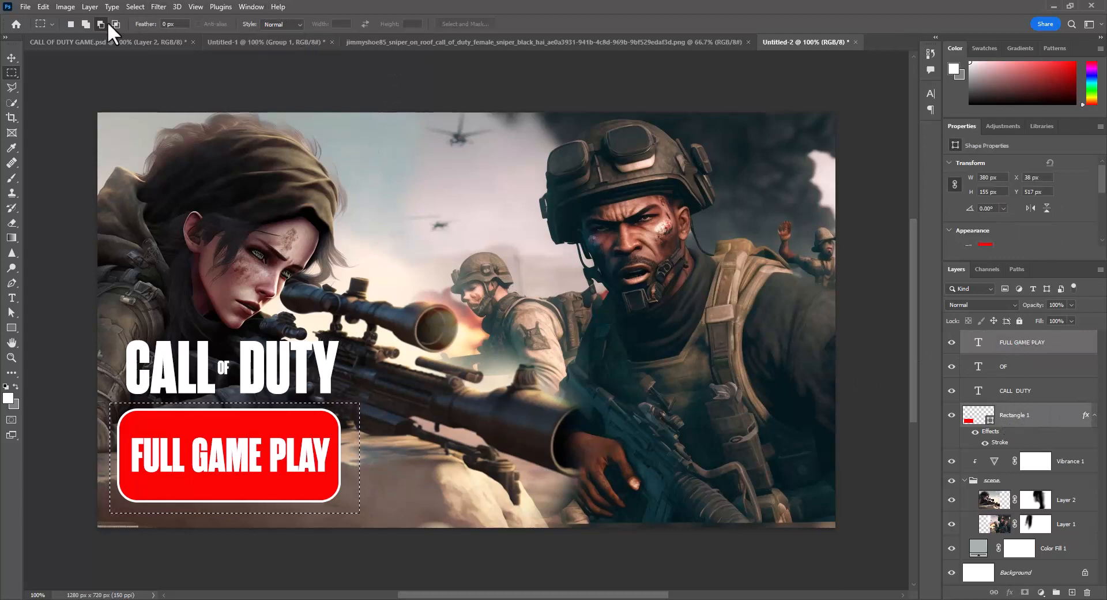
pyautogui.click(11, 57)
pyautogui.press('d')
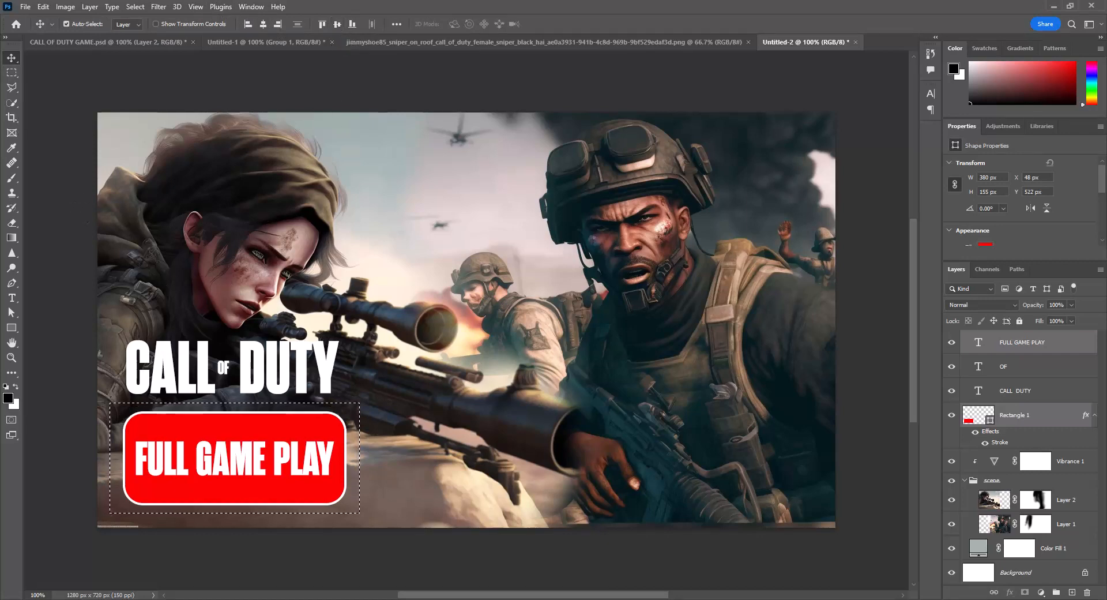
pyautogui.click(575, 432)
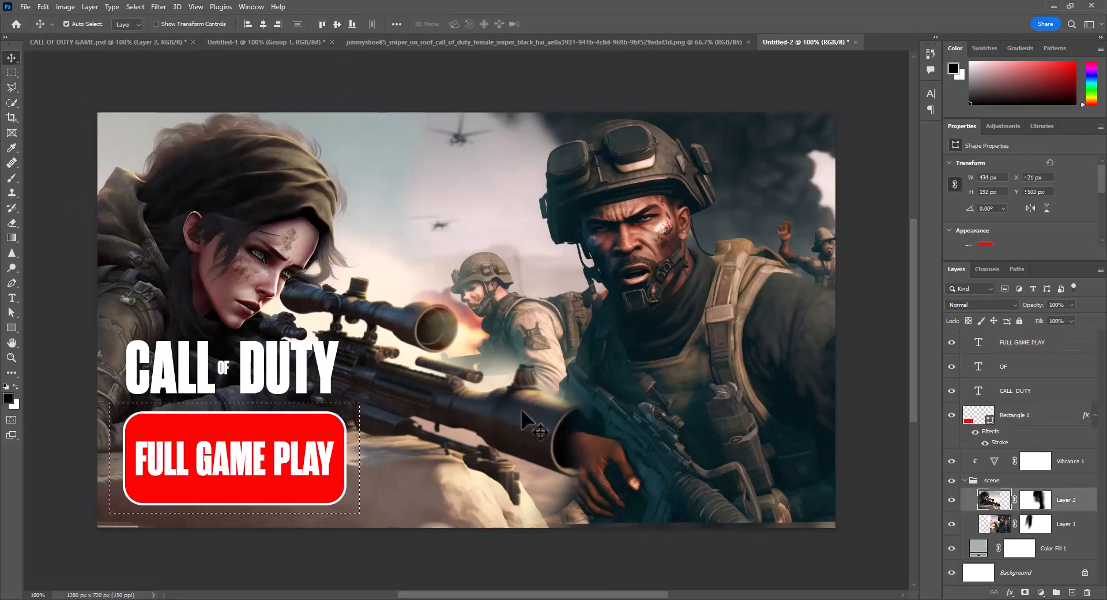
pyautogui.hotkey('ctrl', 'd')
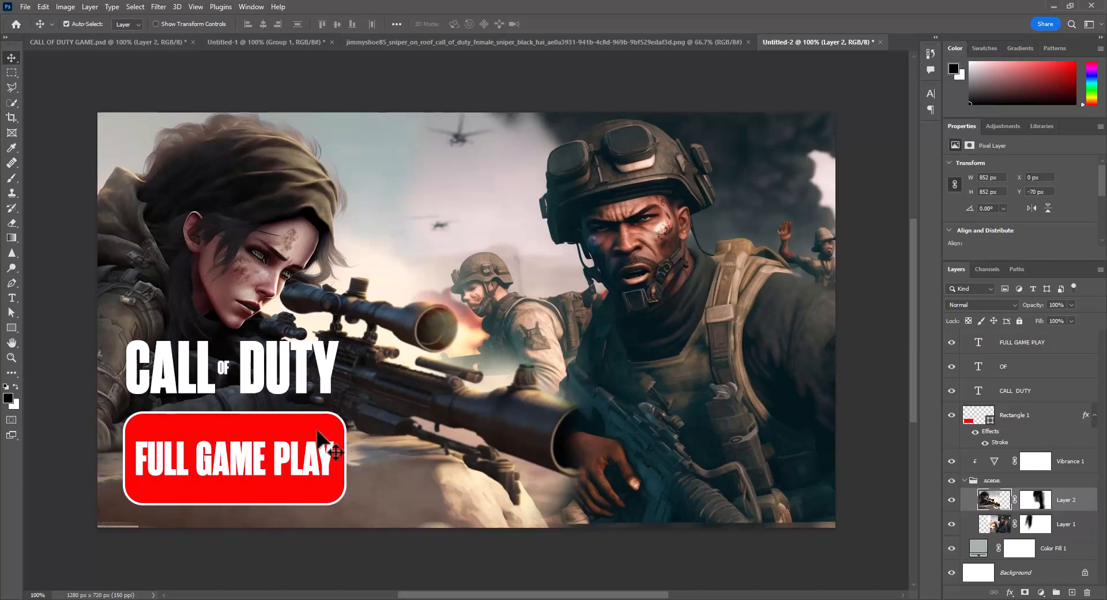
# Select the OF and CALL DUTY texts together and move them slightly down and right, closer to the red banner.
pyautogui.click(225, 369)
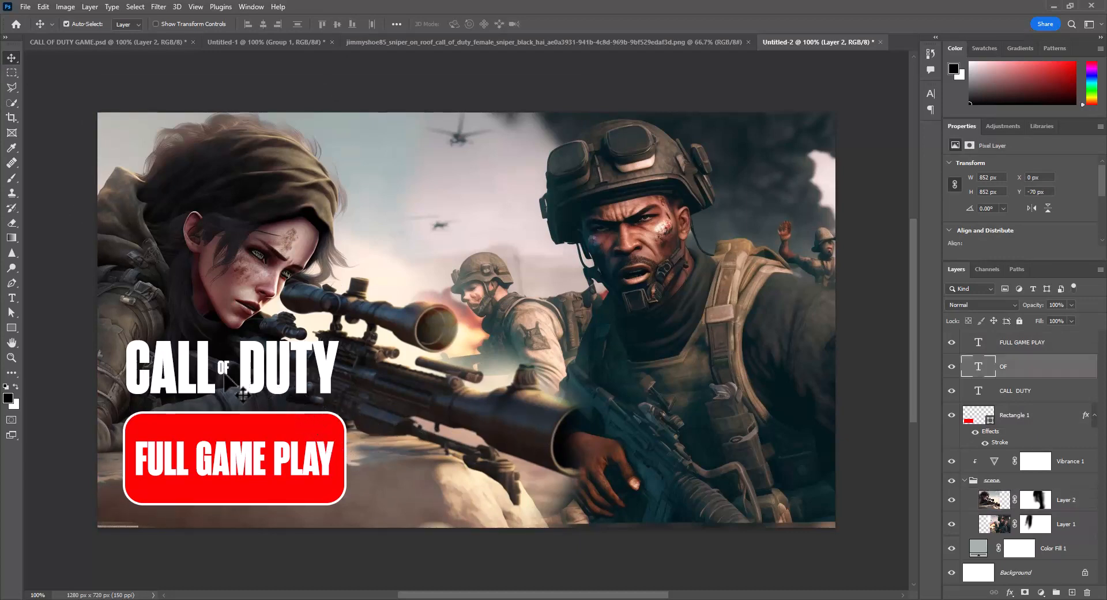
pyautogui.keyDown('shift'); pyautogui.click(249, 386); pyautogui.keyUp('shift')
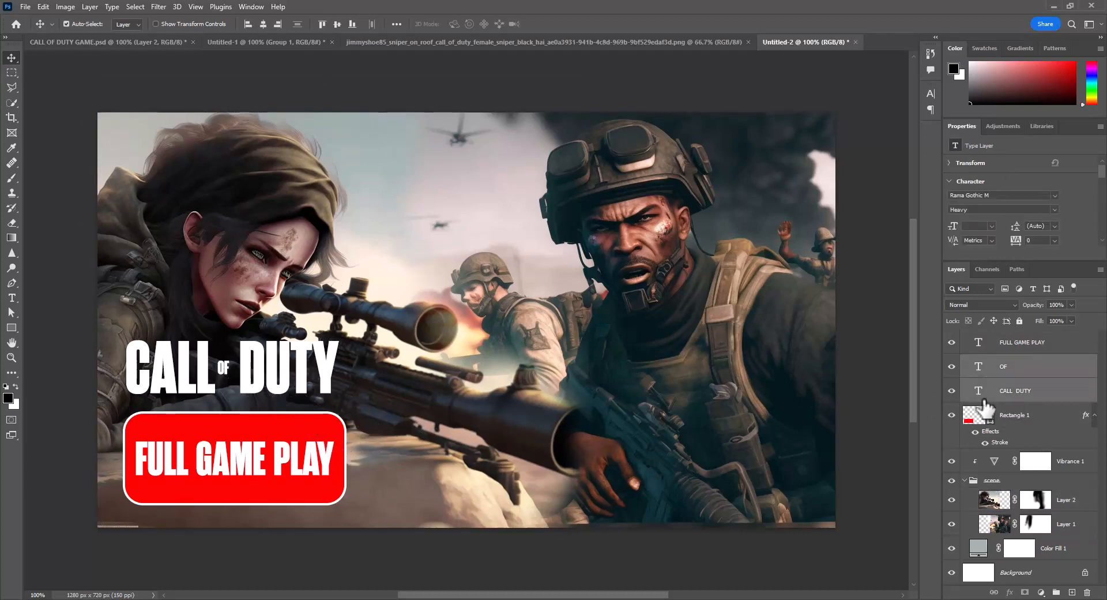
pyautogui.moveTo(243, 383); pyautogui.dragTo(247, 394)
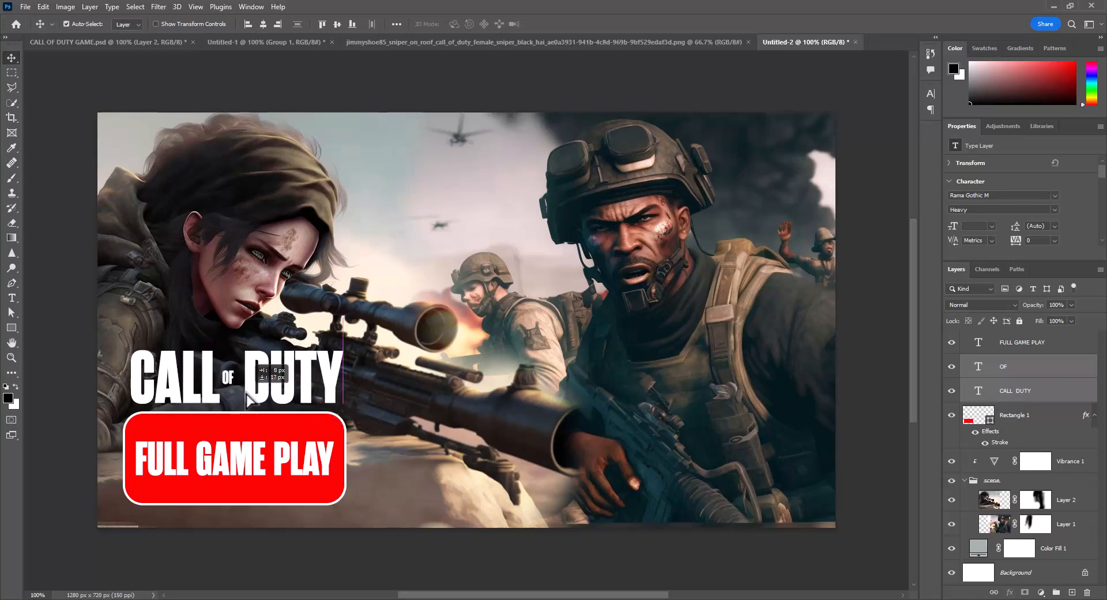